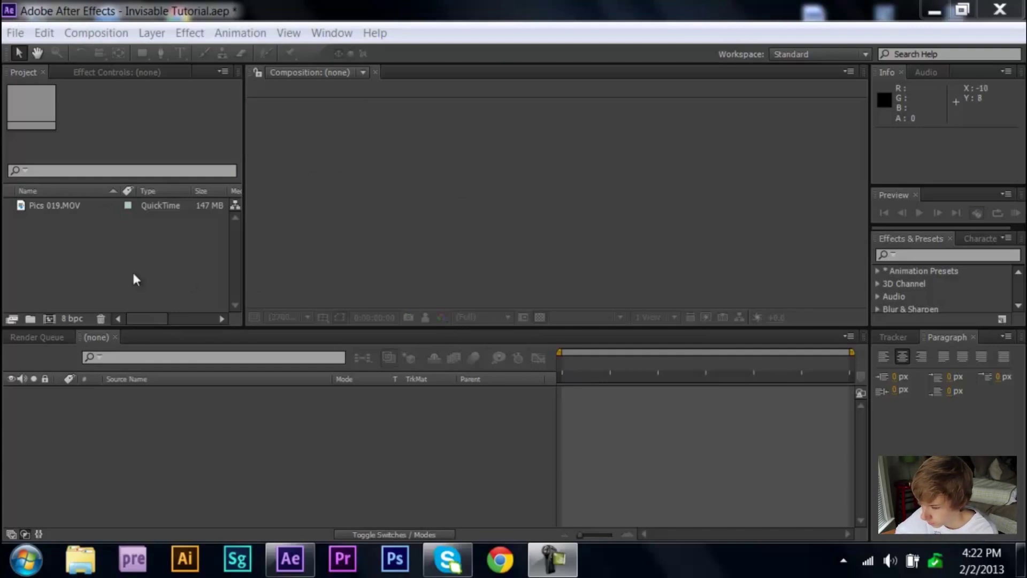
Create a Pics 019 composition from the room footage and scrub through the clip.
drag(57, 206, 136, 421)
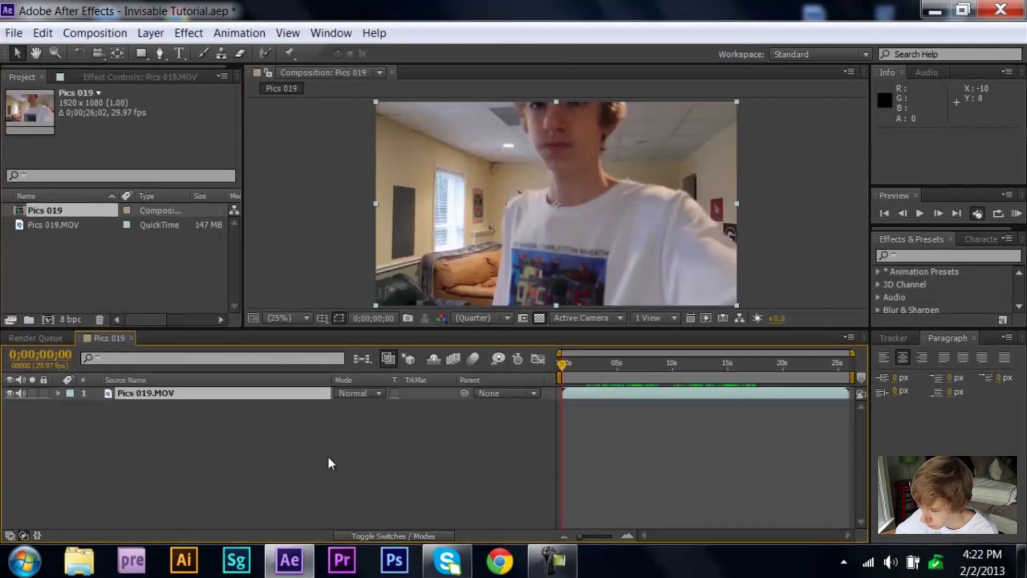
click(566, 364)
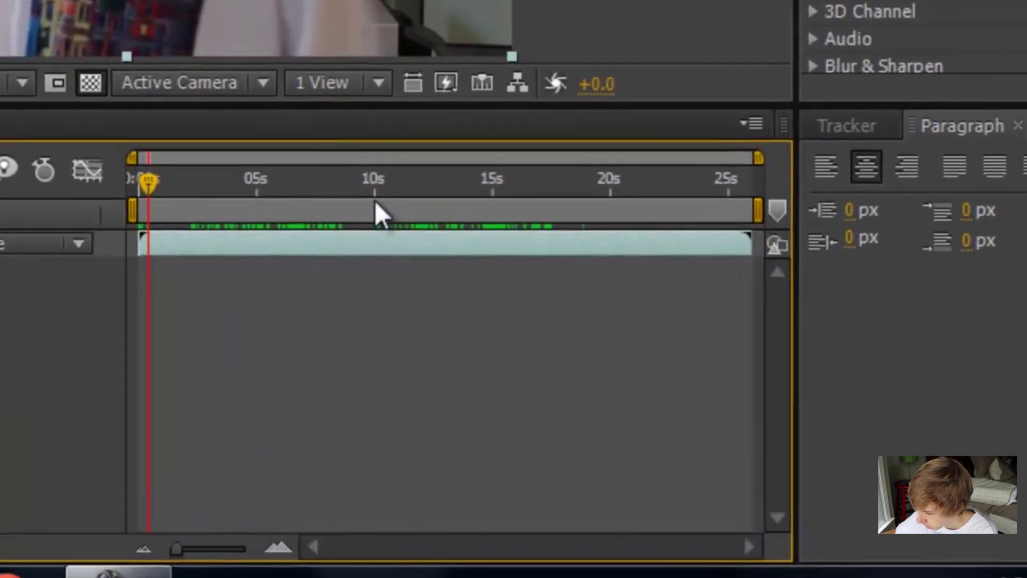
click(664, 368)
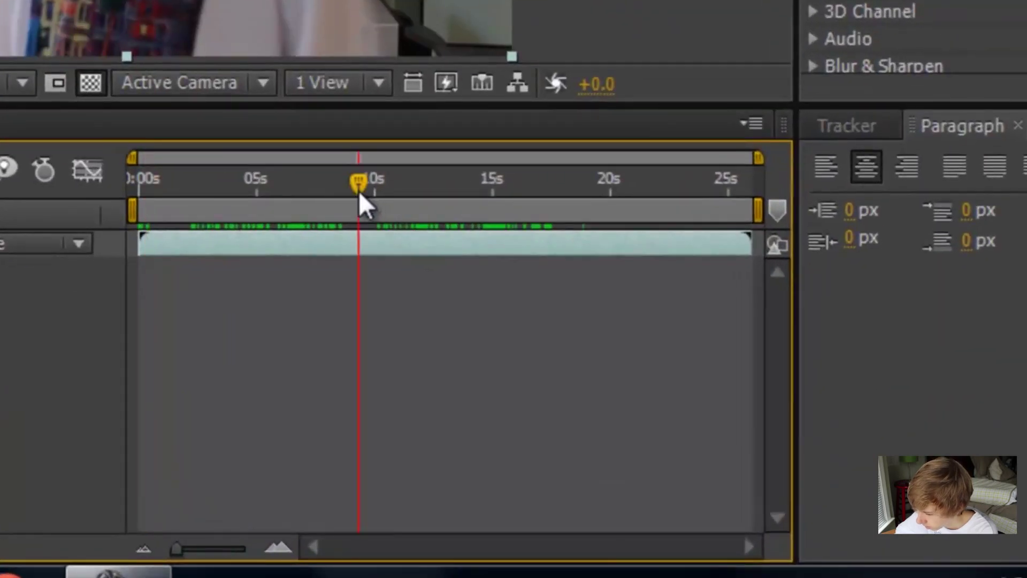
click(500, 192)
drag(500, 182, 533, 181)
Trim the layer's out-point to about 9 seconds and return to the start.
drag(140, 250, 179, 203)
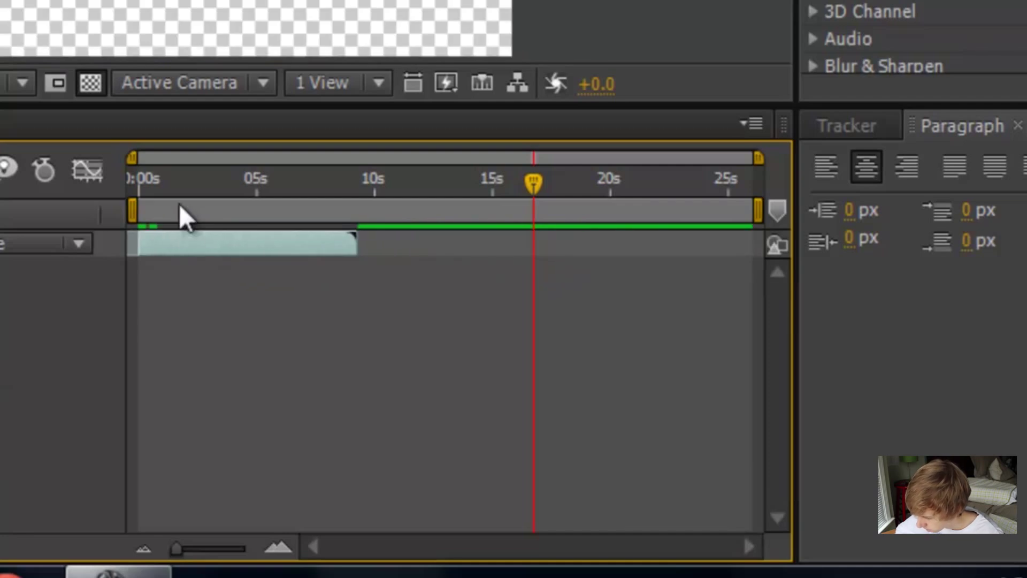
click(167, 192)
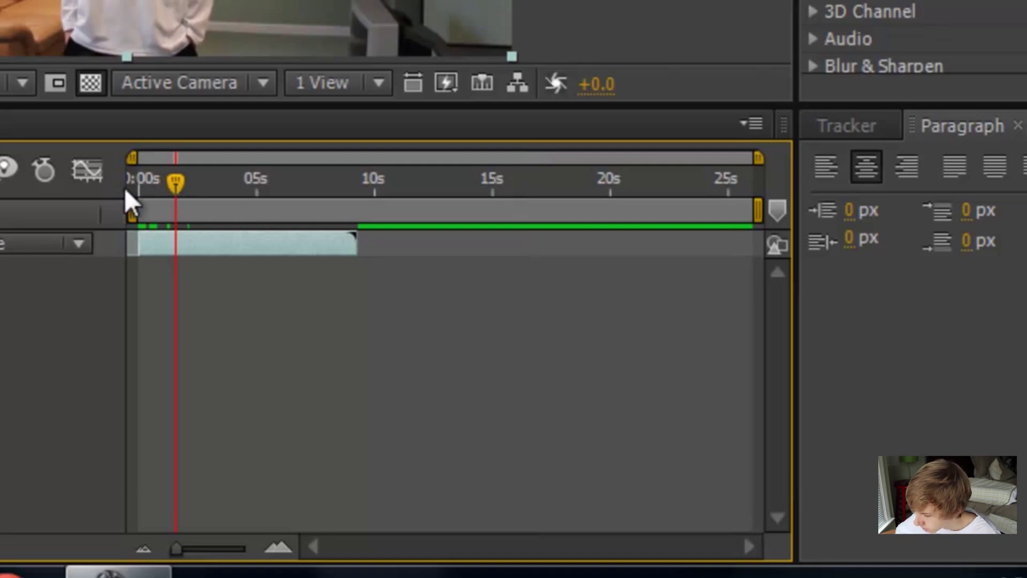
key(Home)
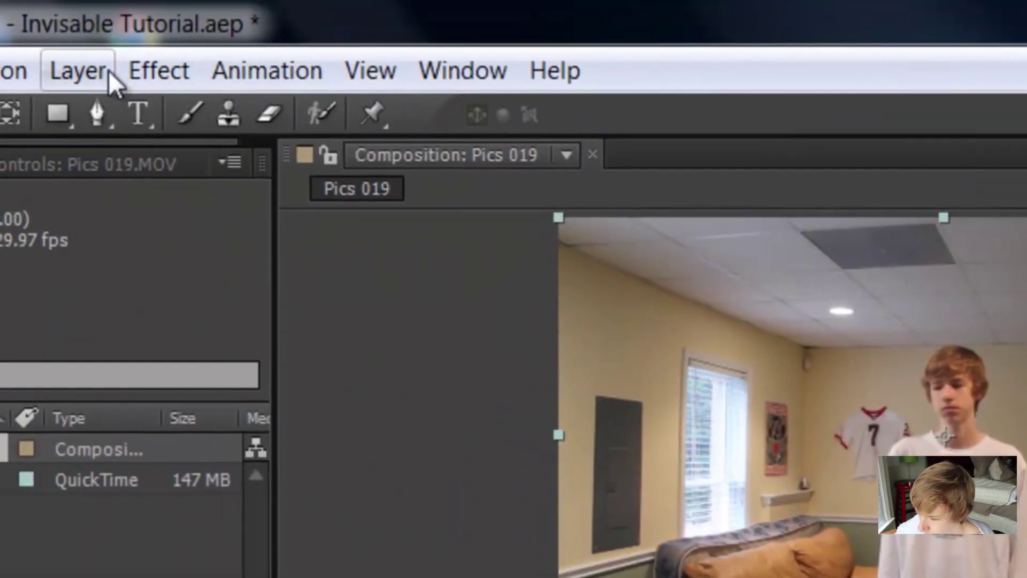
Add an adjustment layer and a black solid layer to the composition.
click(102, 75)
mouse_move(114, 127)
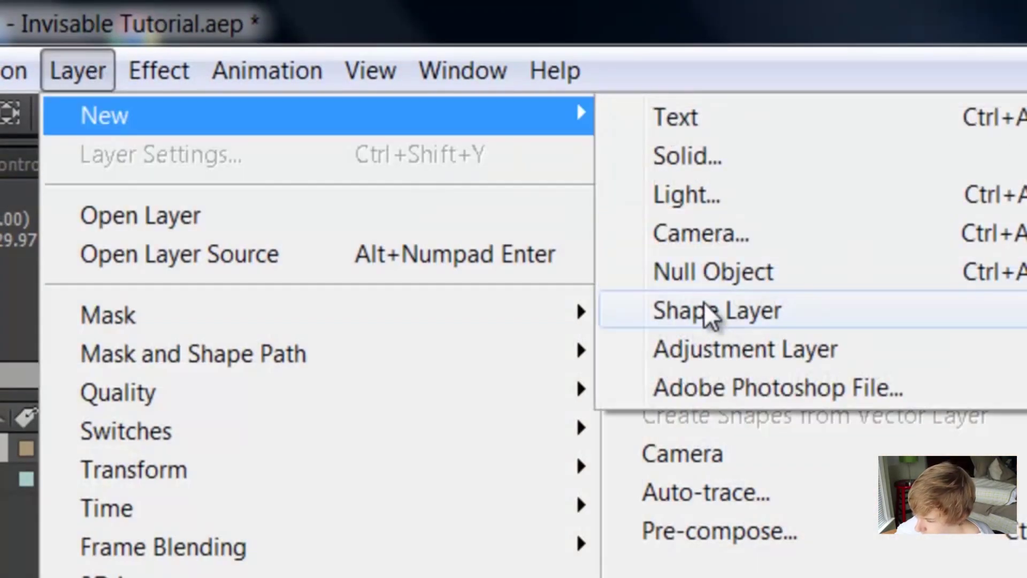
click(707, 338)
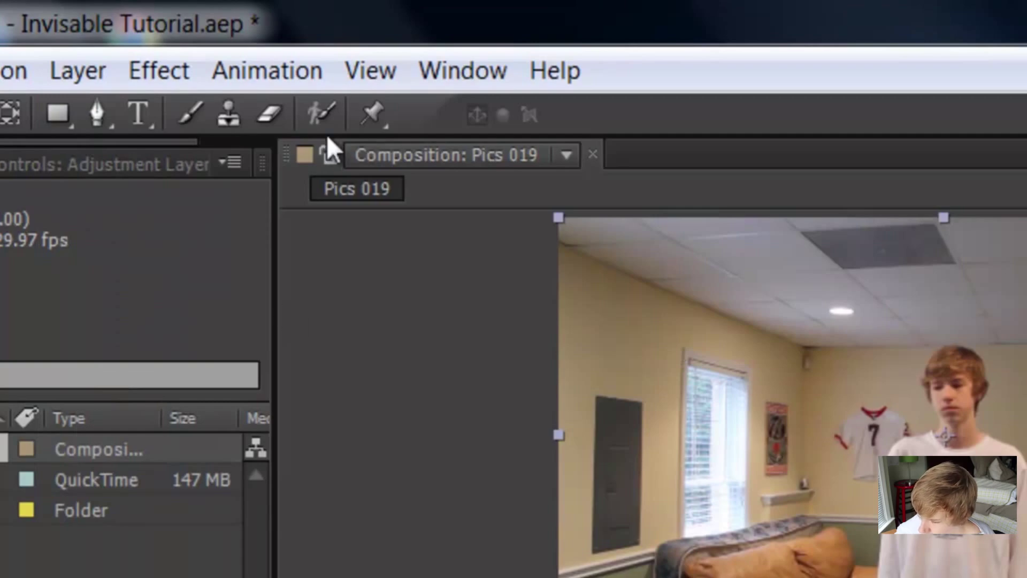
click(102, 72)
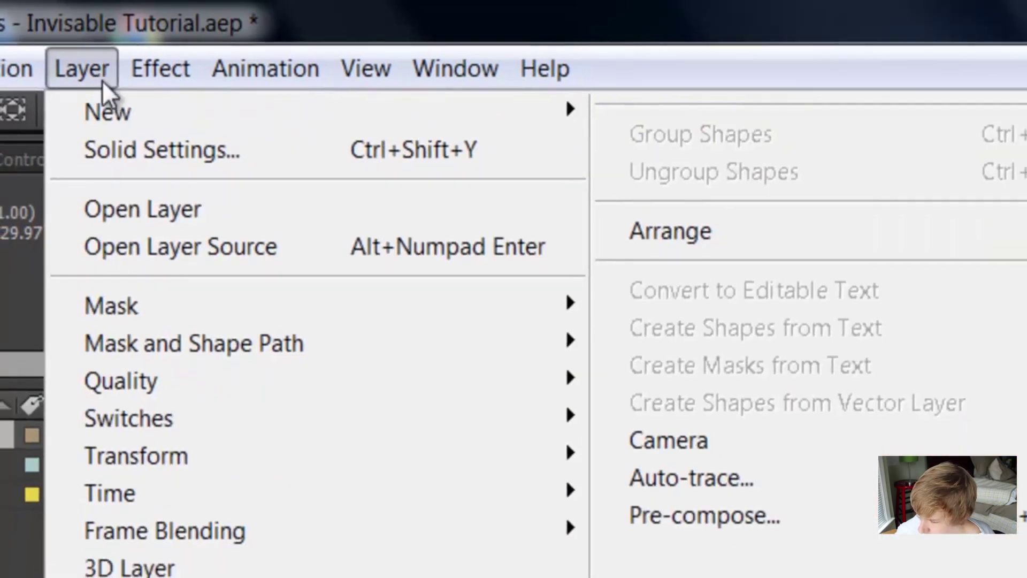
mouse_move(112, 114)
click(501, 90)
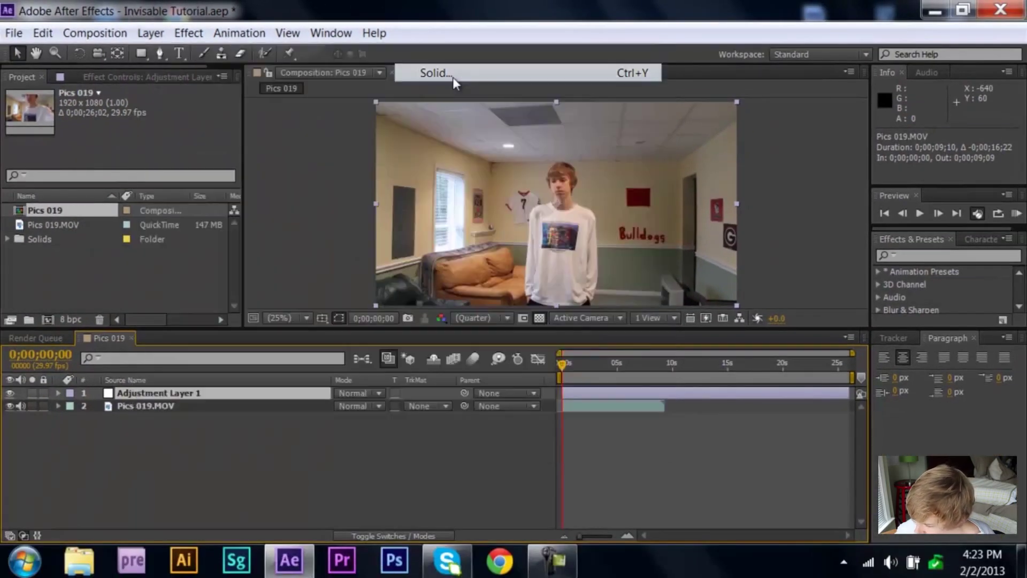
click(569, 413)
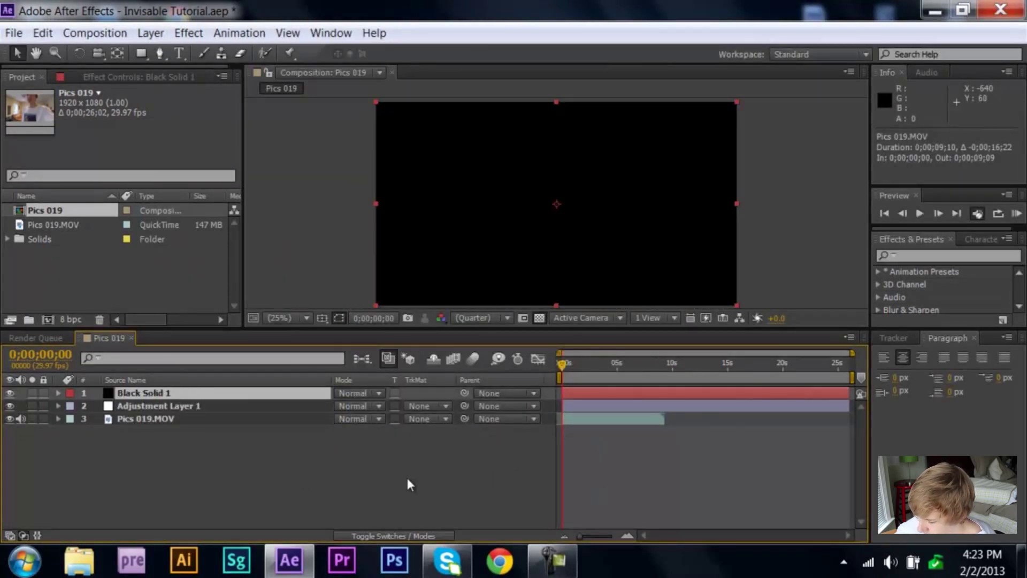
Set Adjustment Layer 1's track matte to Alpha Matte using Black Solid 1.
click(361, 406)
click(360, 454)
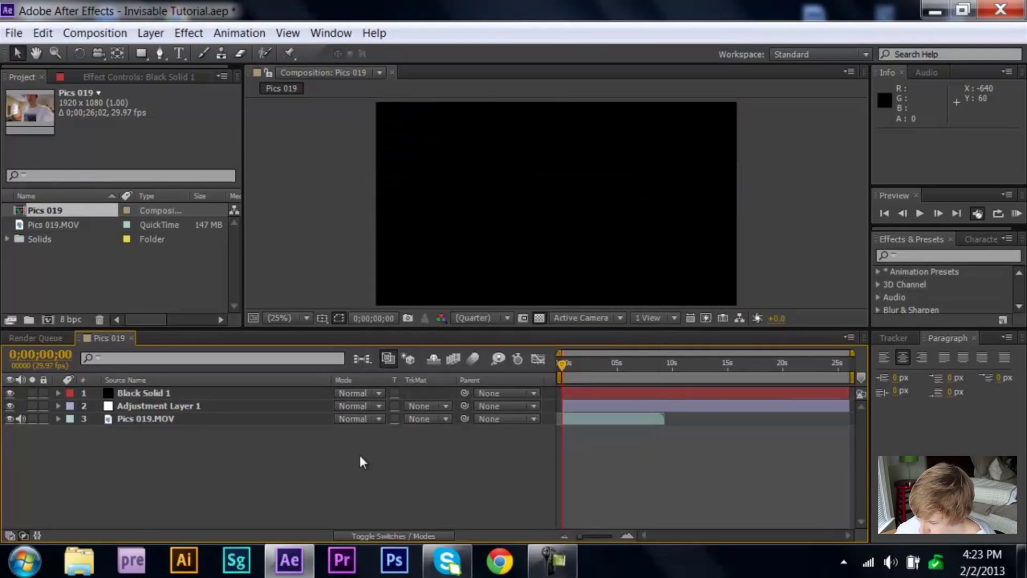
click(435, 405)
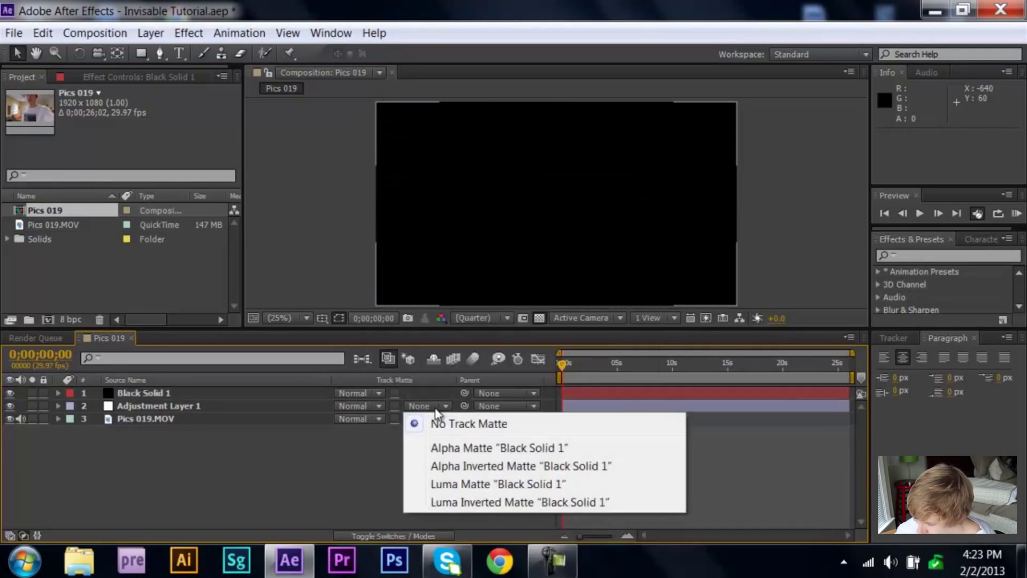
click(450, 449)
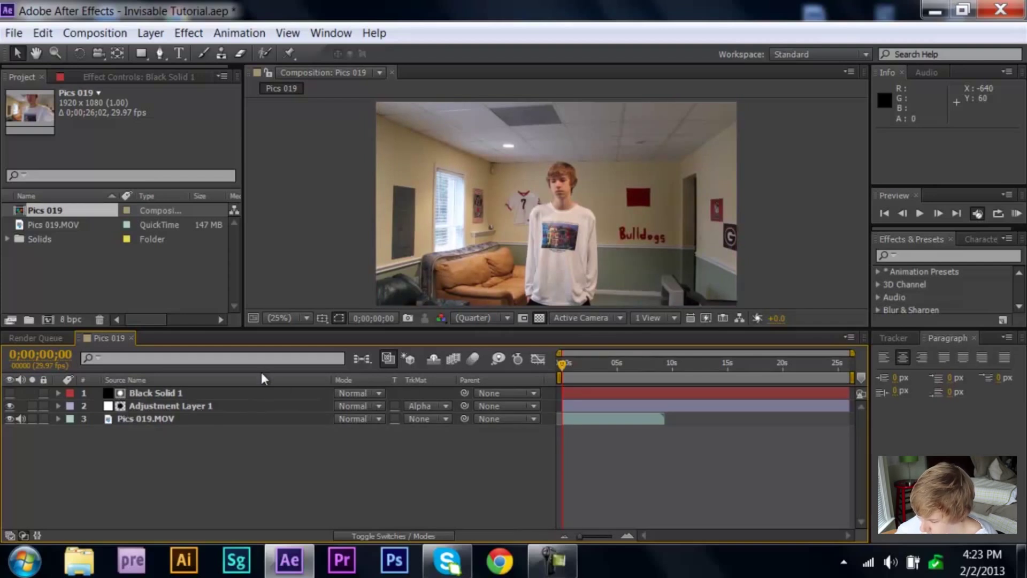
click(224, 404)
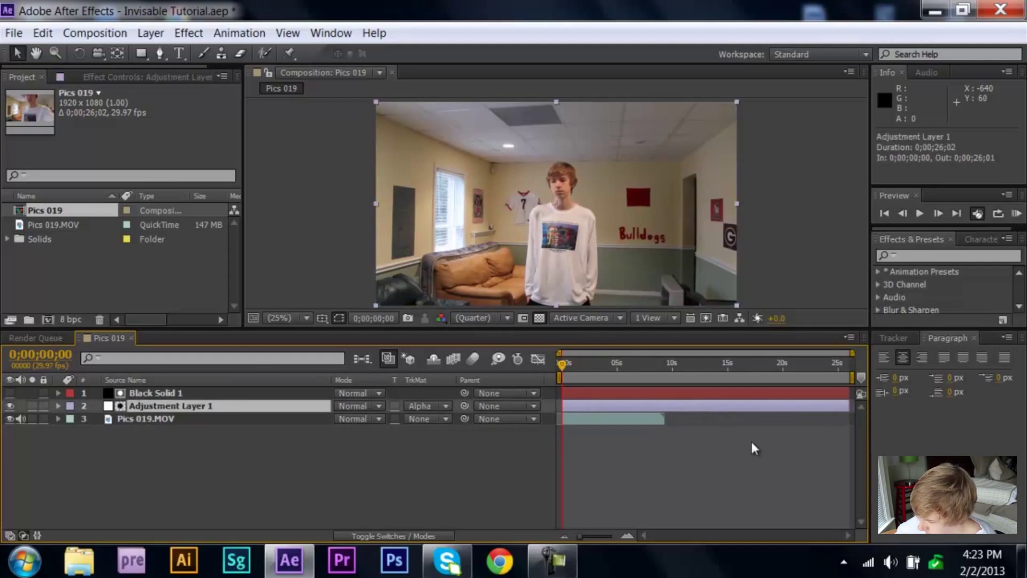
click(264, 392)
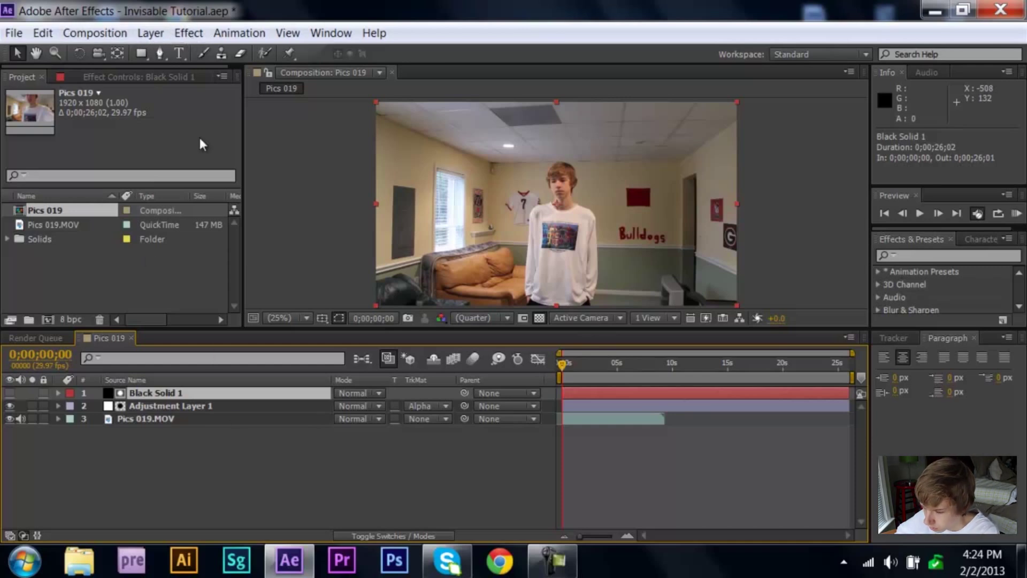
With the Pen tool, trace the mask from the person's feet up the side to the shoulder.
click(160, 52)
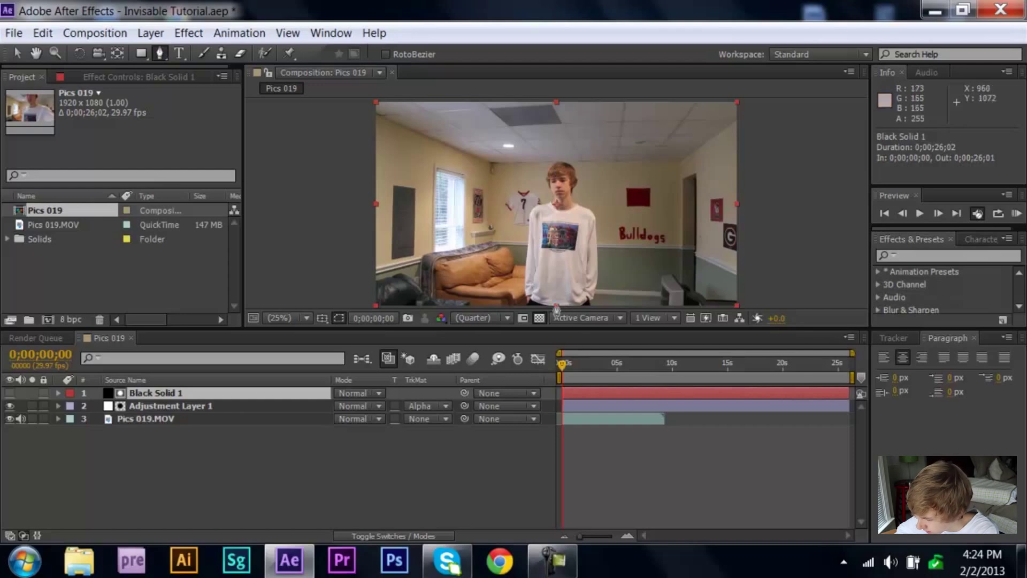
click(528, 304)
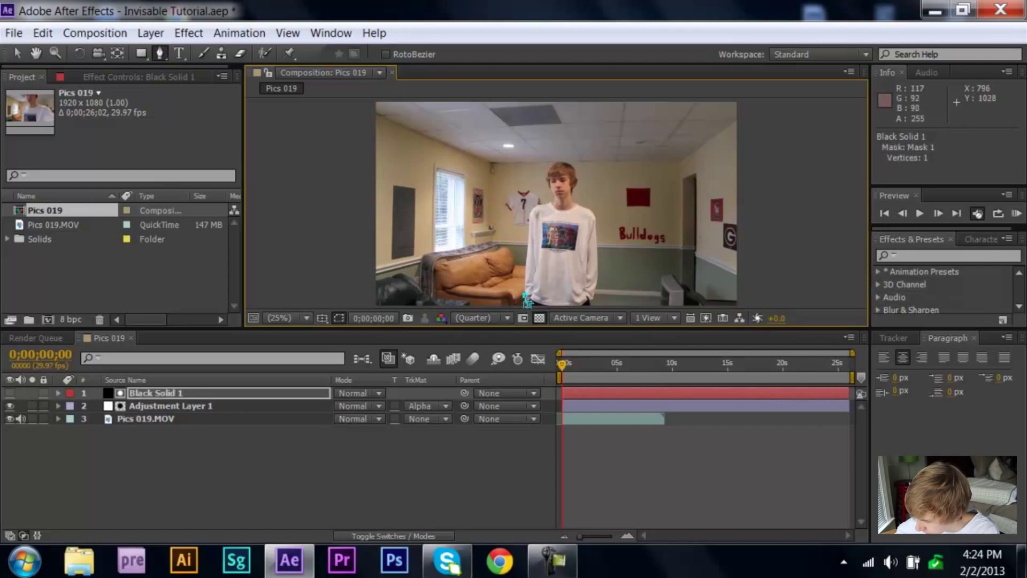
click(526, 282)
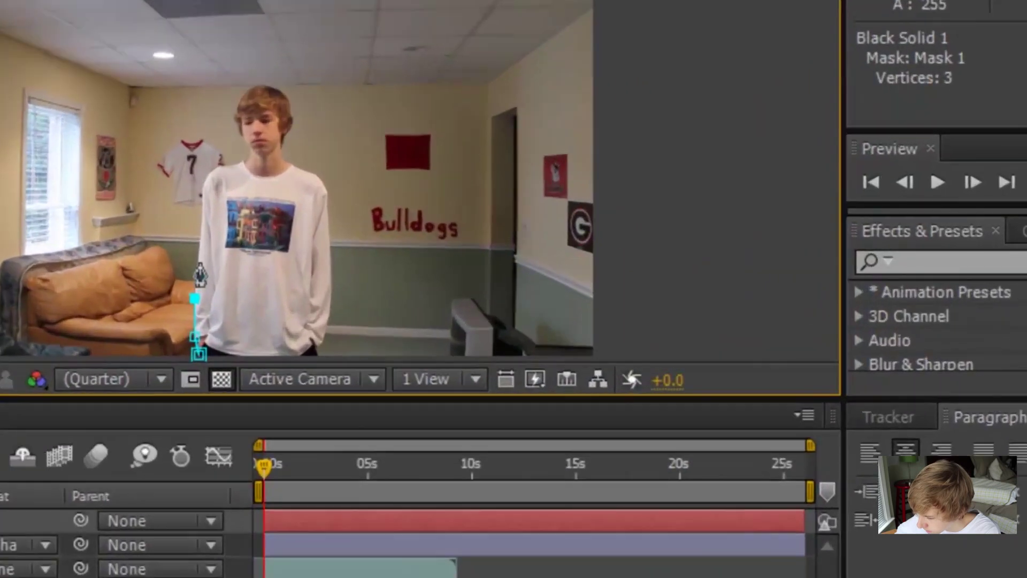
click(526, 254)
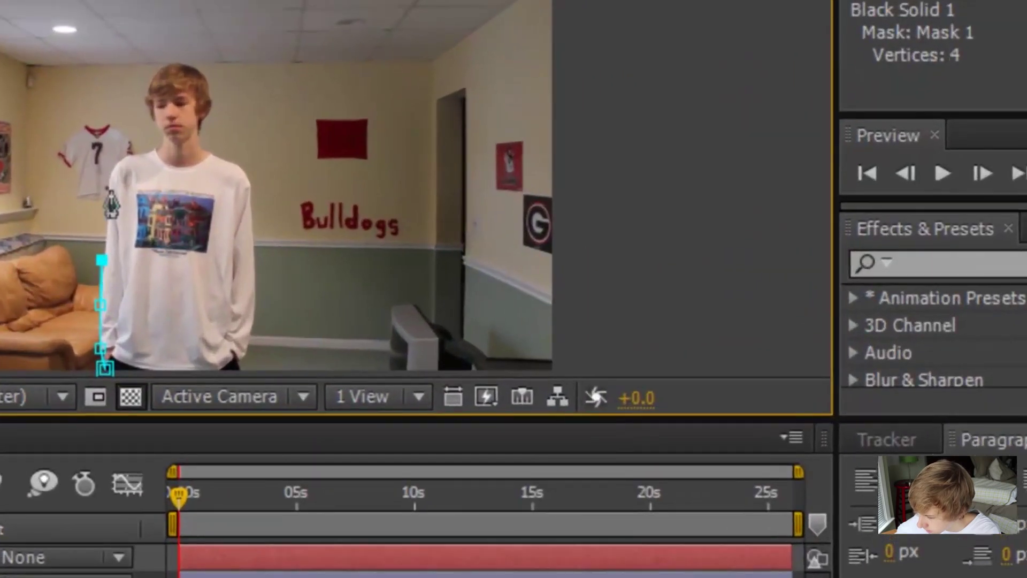
click(109, 190)
click(109, 171)
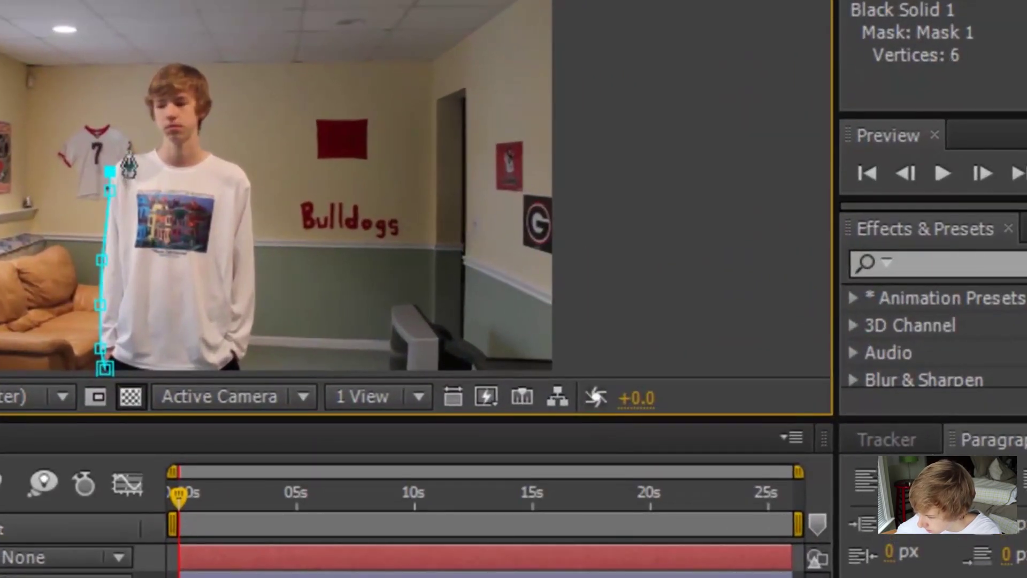
click(128, 156)
click(153, 151)
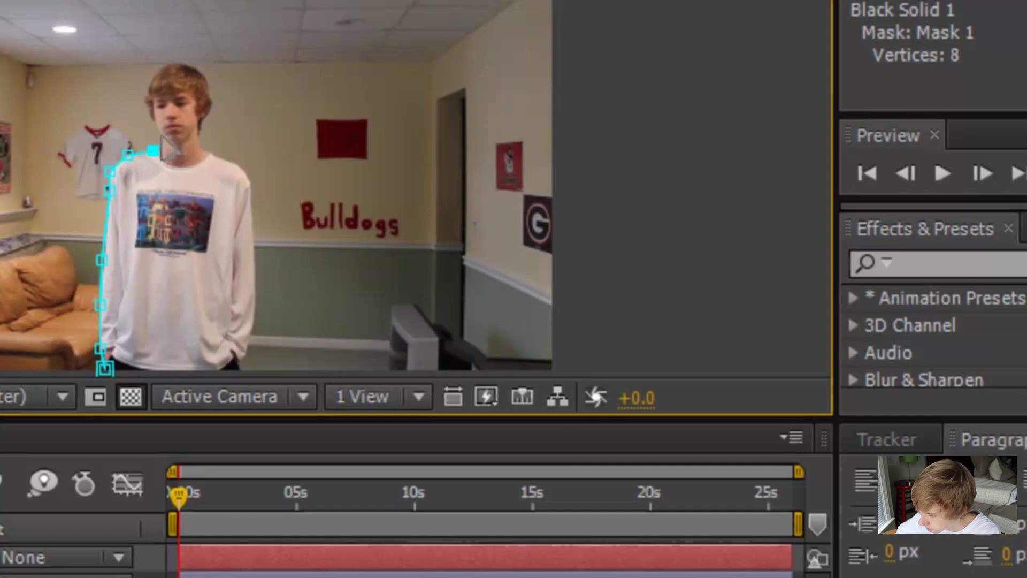
Continue the mask over the neck, head and right arm, closing it at the feet.
click(159, 128)
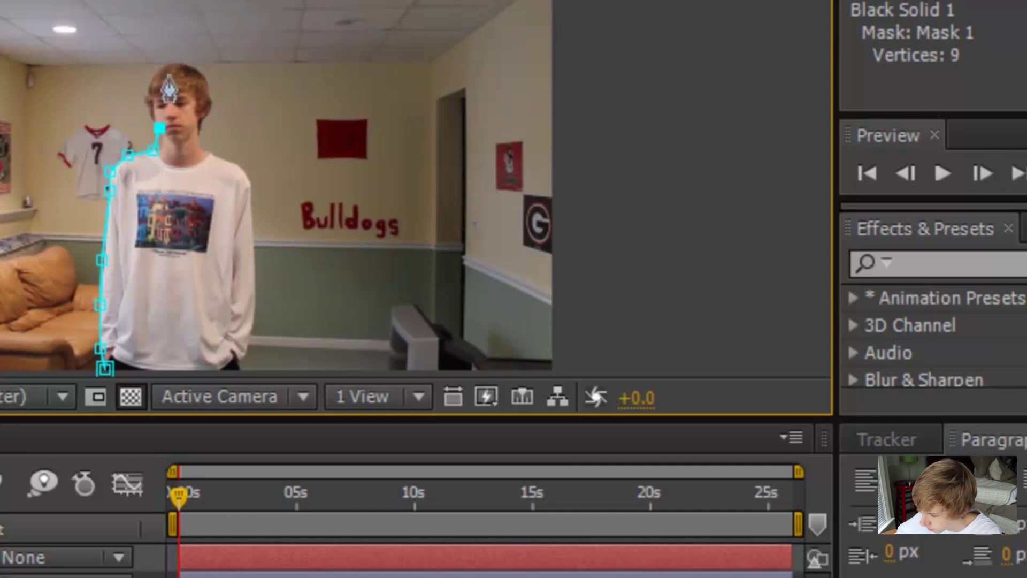
click(146, 103)
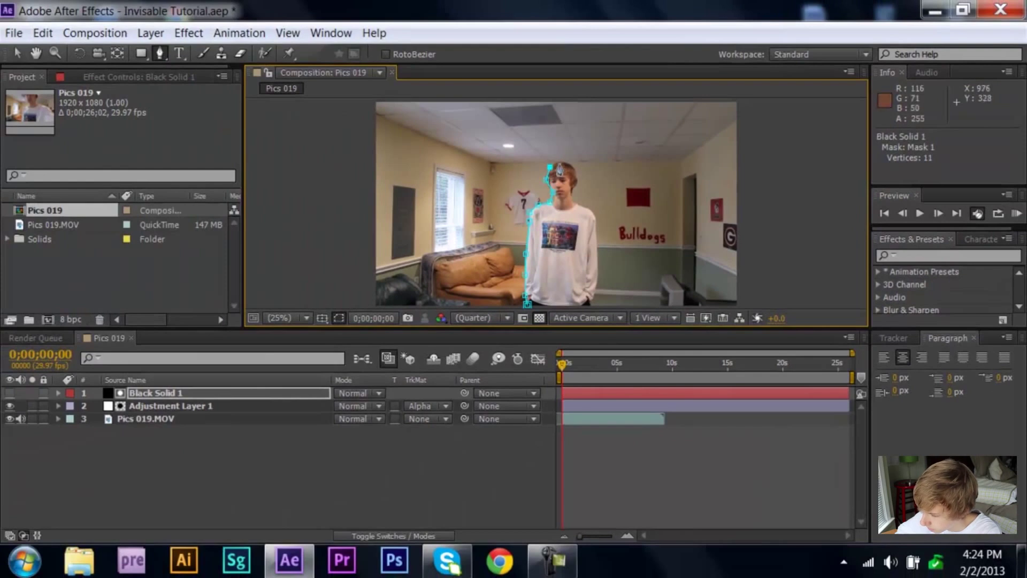
click(559, 162)
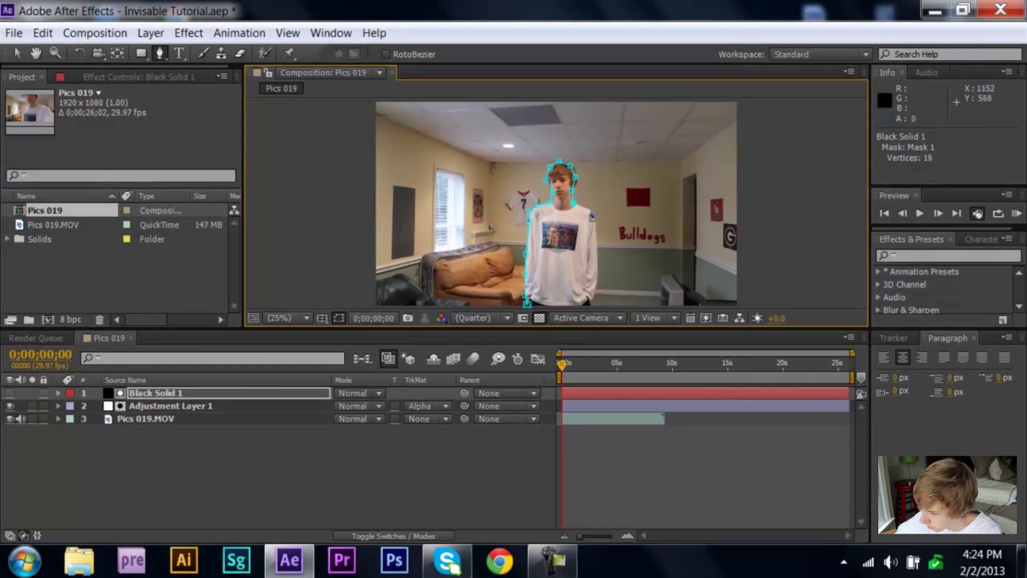
click(595, 225)
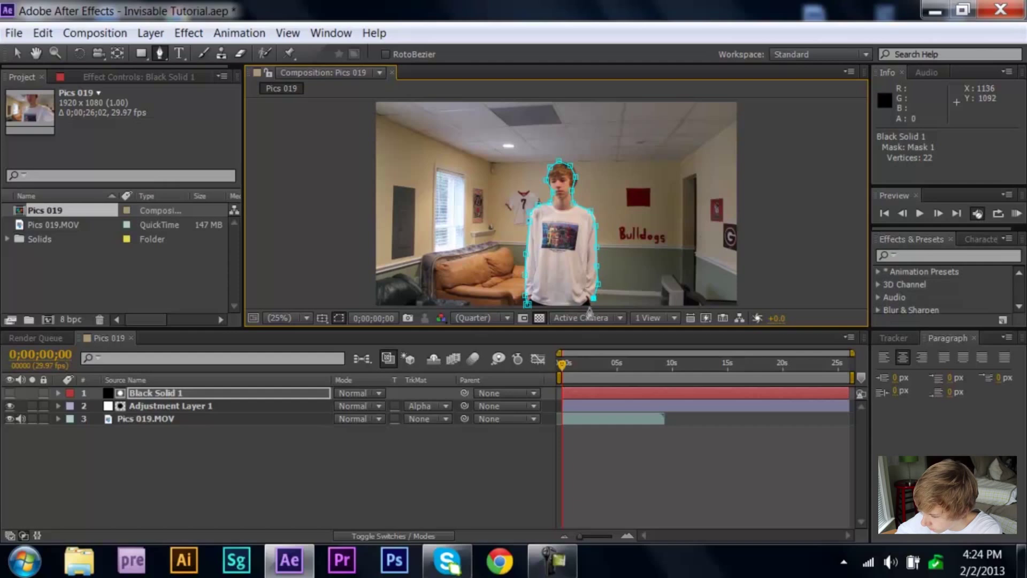
click(527, 306)
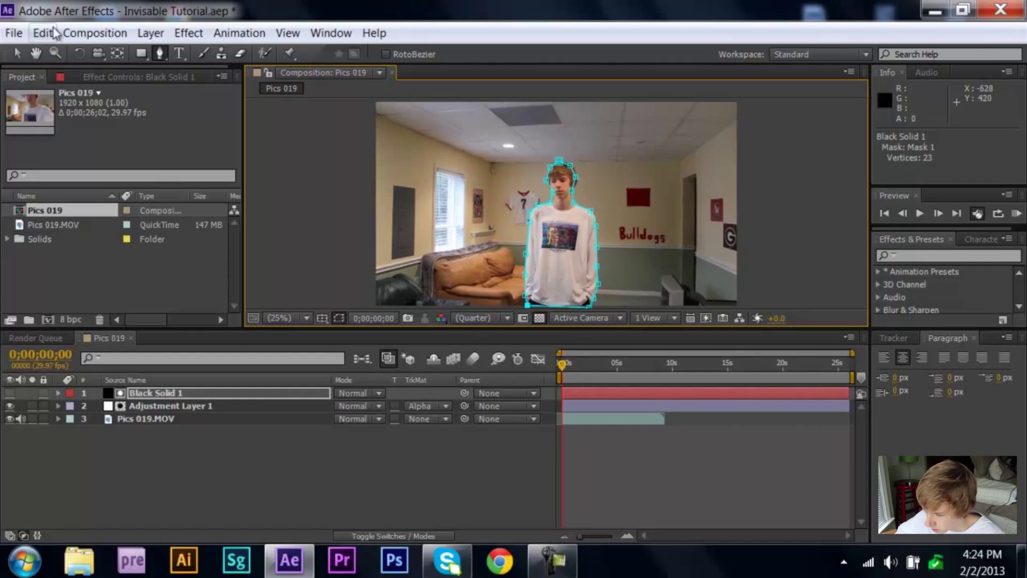
click(18, 54)
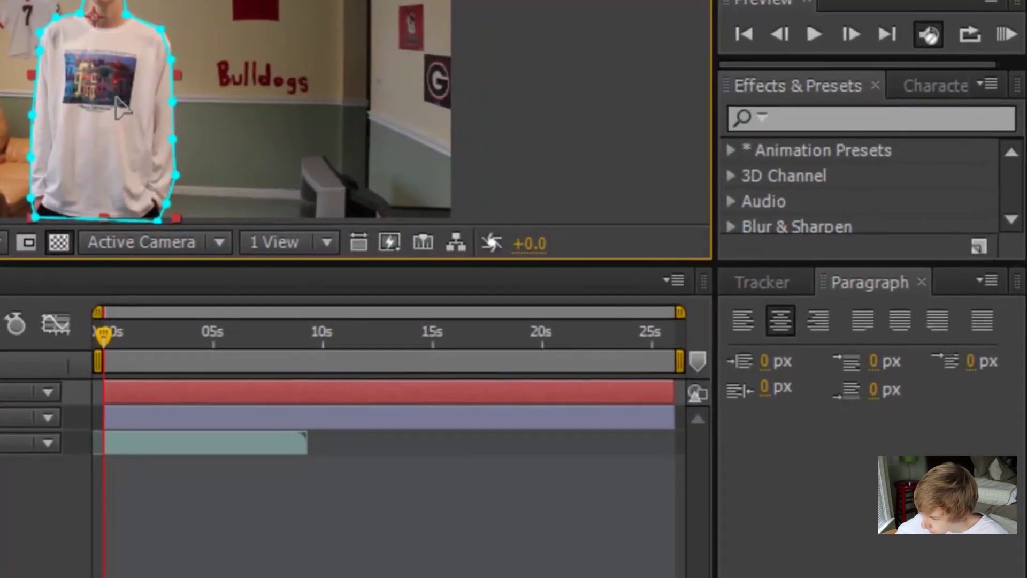
Shift the body mask right onto the wall and apply Turbulent Displace to Adjustment Layer 1.
drag(546, 236, 611, 234)
key(Right)
key(Right)
key(Right)
key(Right)
key(Right)
key(Right)
key(Right)
key(Right)
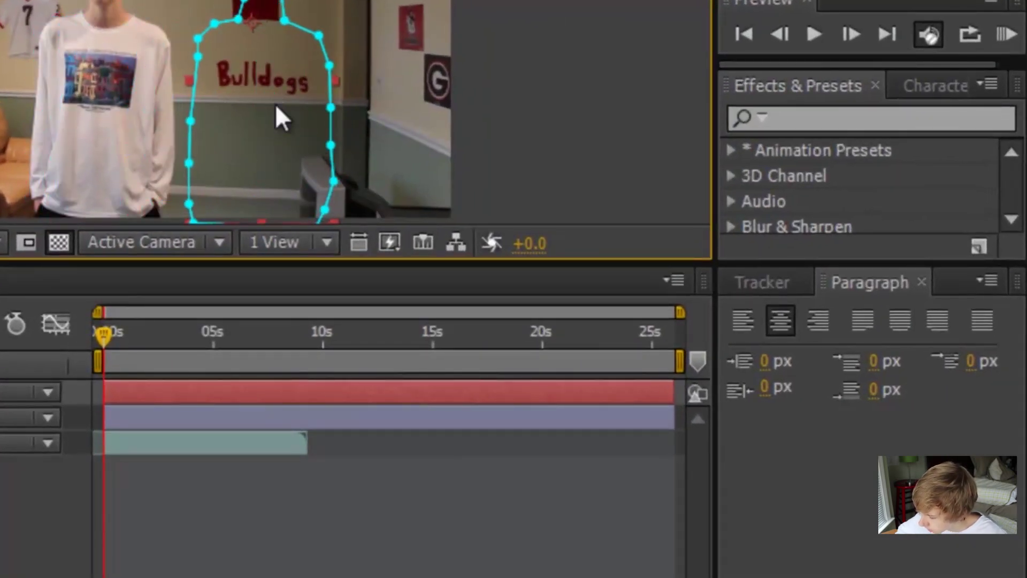
click(184, 419)
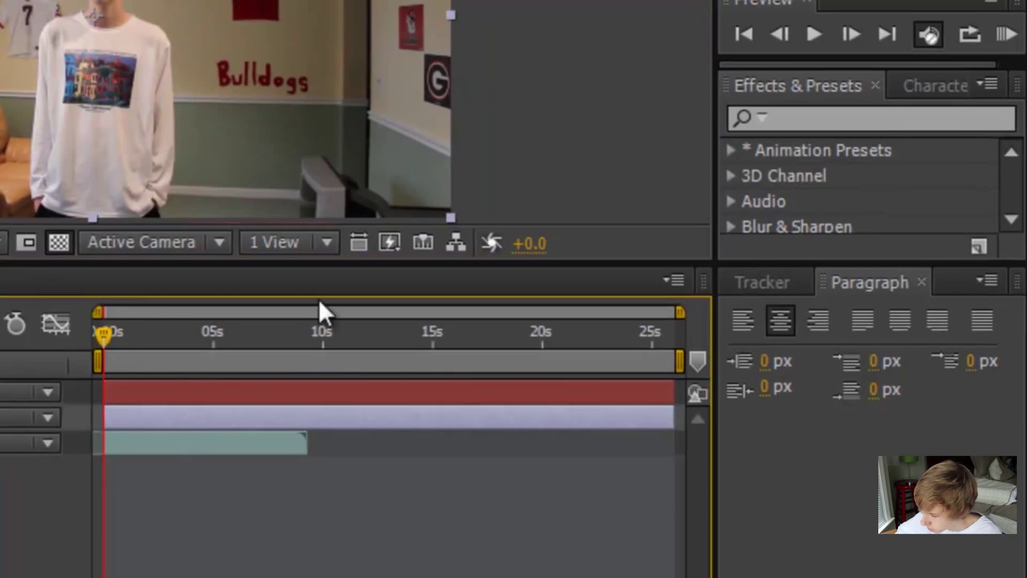
click(835, 119)
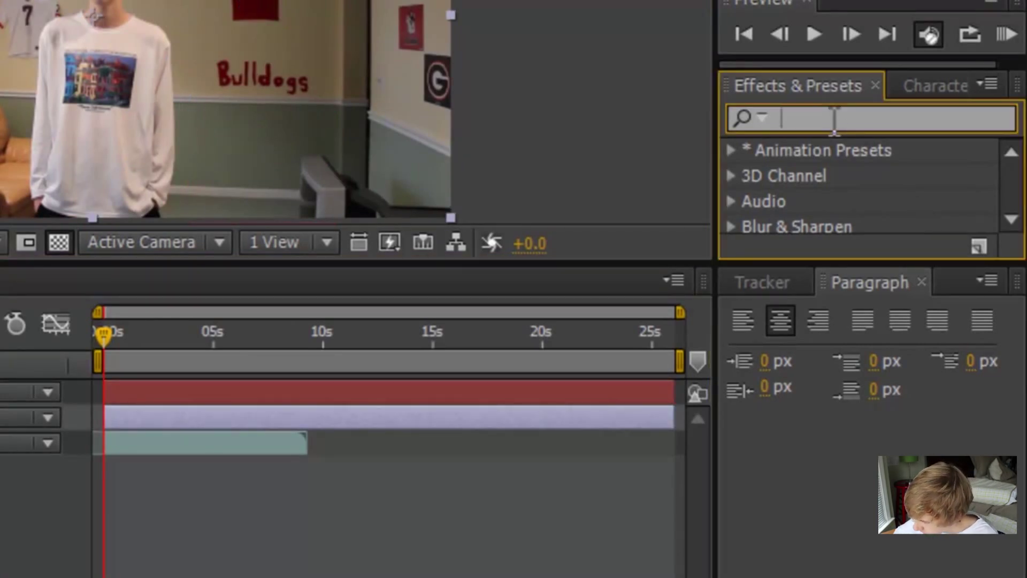
text(turb)
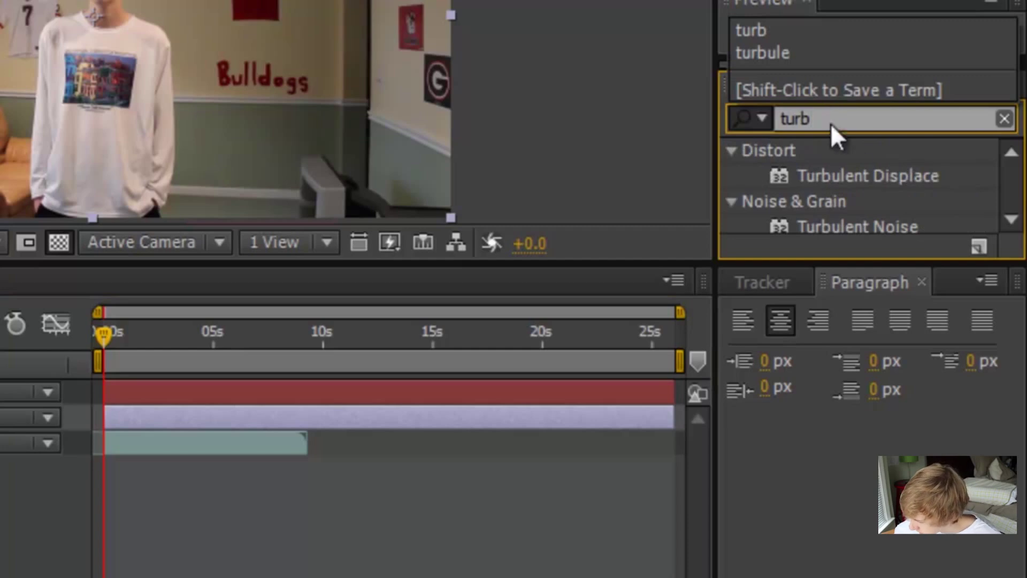
drag(900, 179, 366, 414)
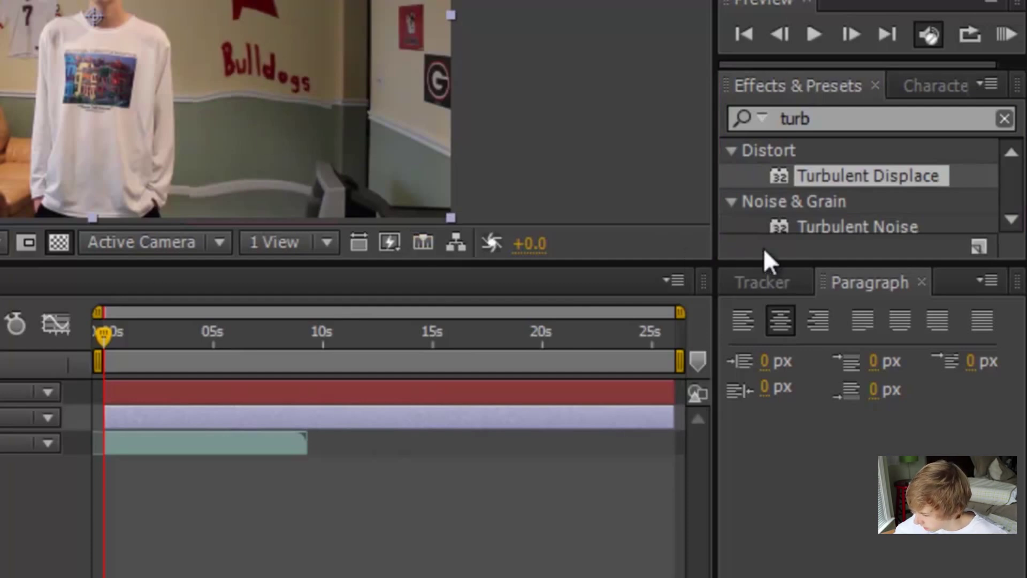
Apply Brightness & Contrast to Adjustment Layer 1 with Brightness -10 and Contrast 20.
double_click(795, 122)
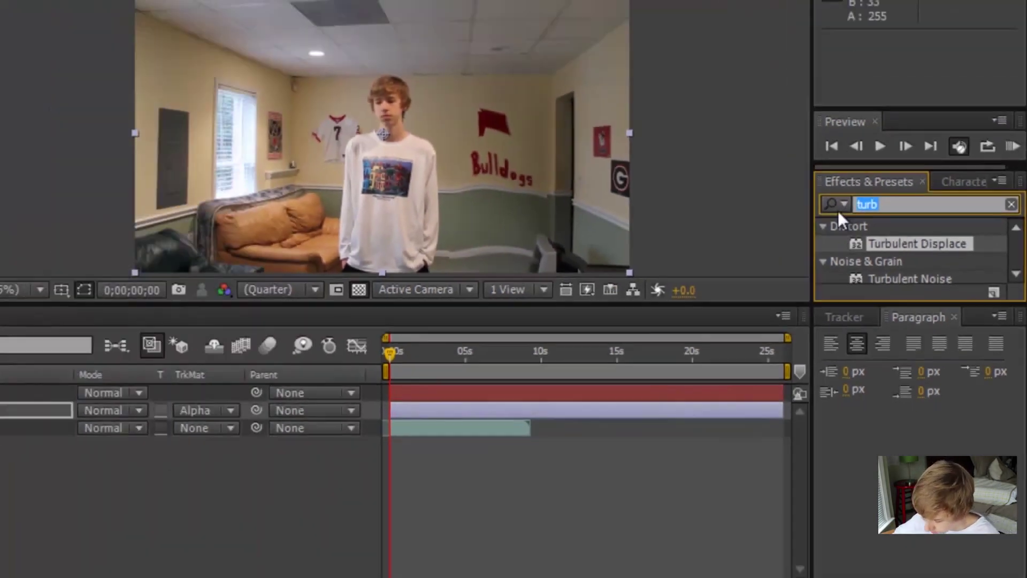
text(bri)
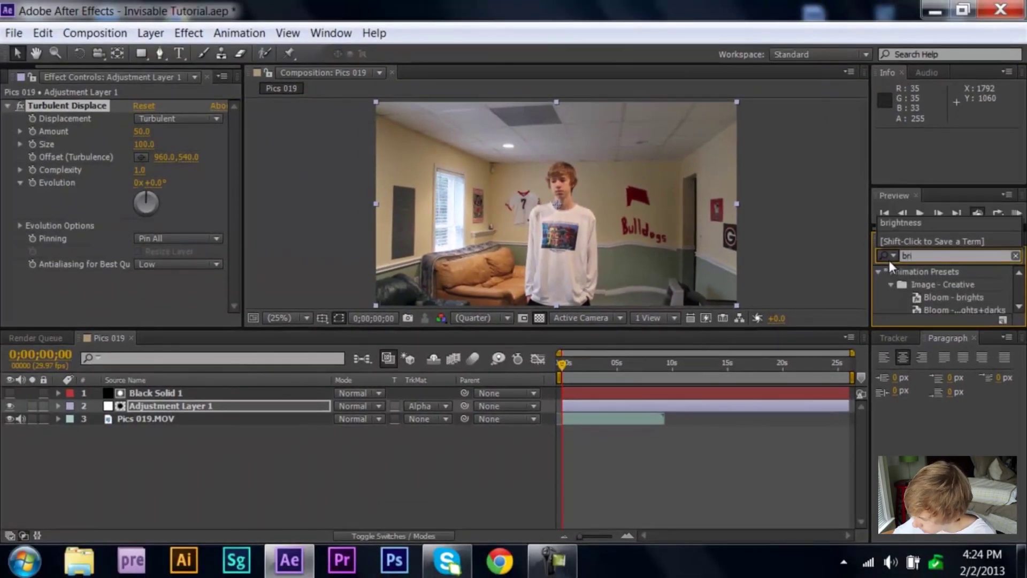
text(ghtnes)
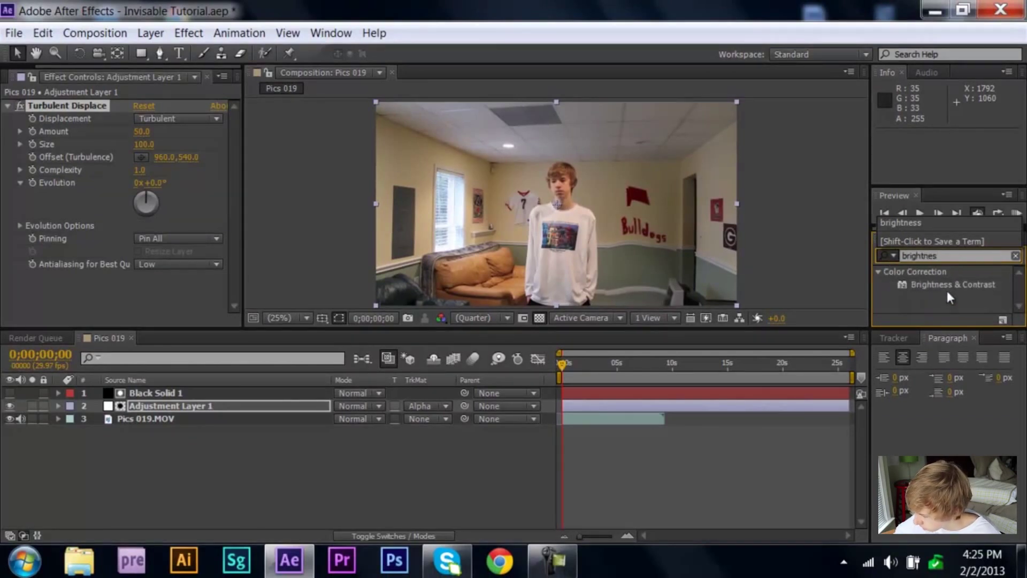
drag(947, 291, 635, 406)
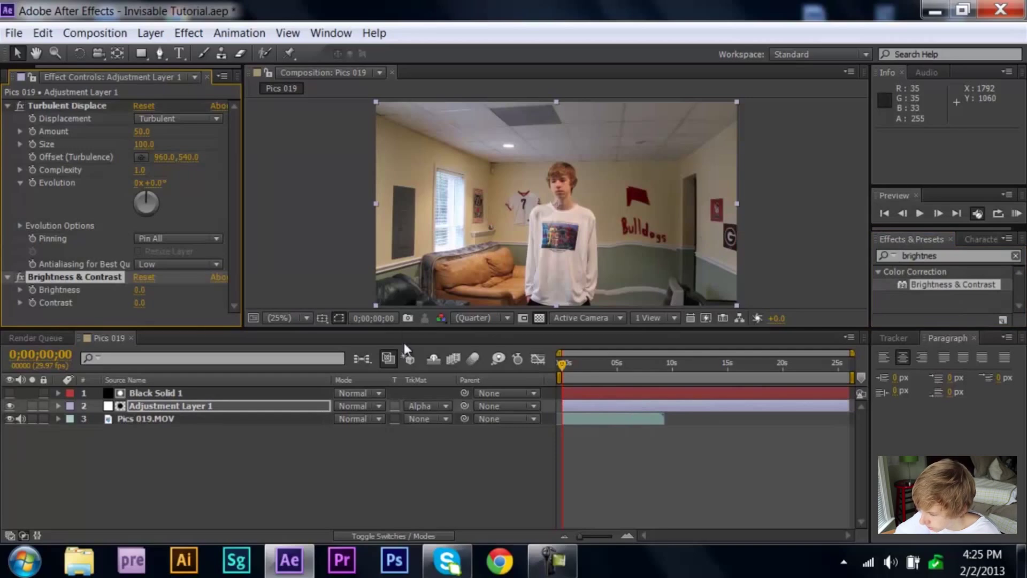
mouse_move(142, 291)
mouse_down()
mouse_move(150, 288)
mouse_move(138, 290)
mouse_up()
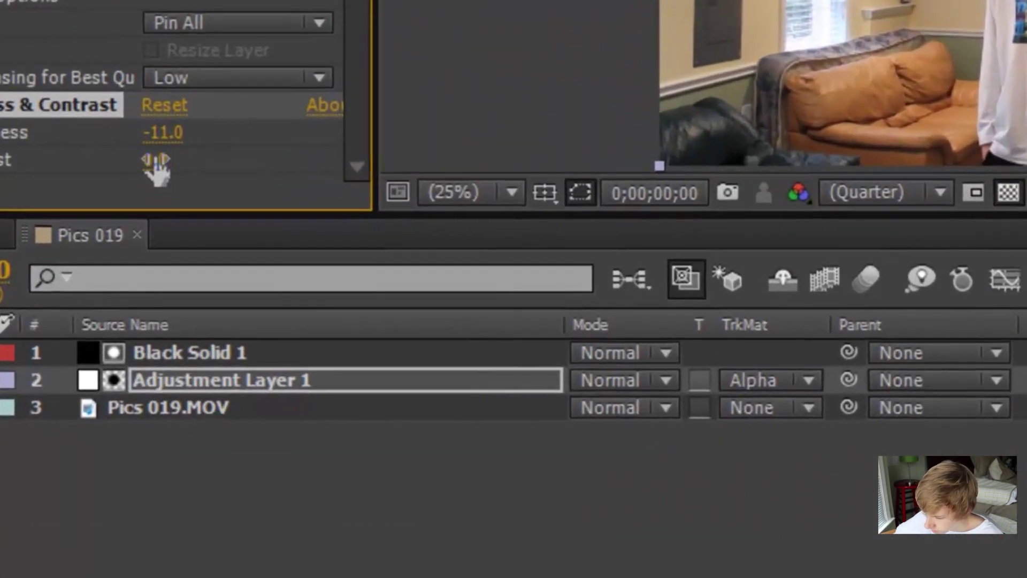
drag(155, 160, 172, 139)
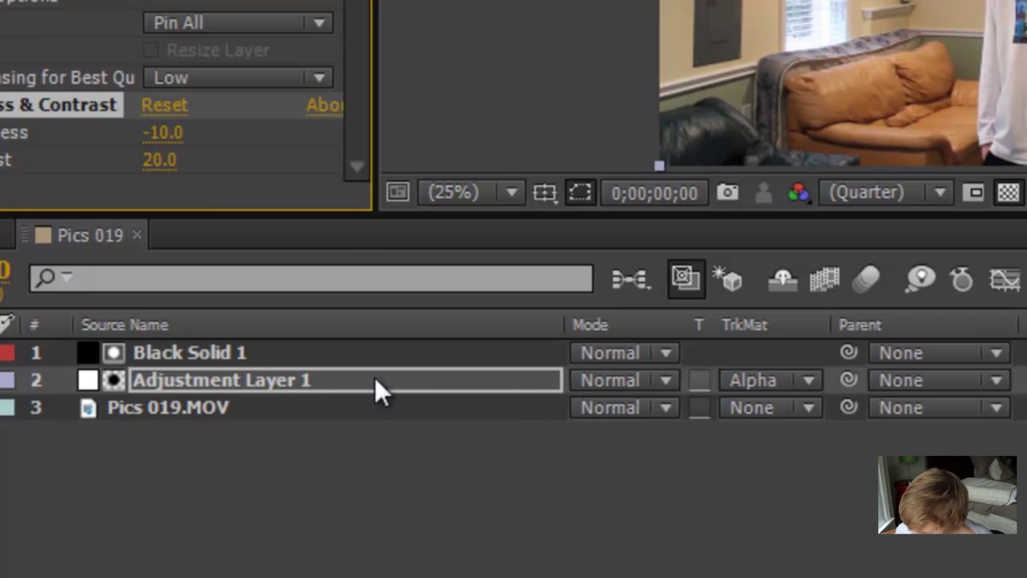
click(384, 359)
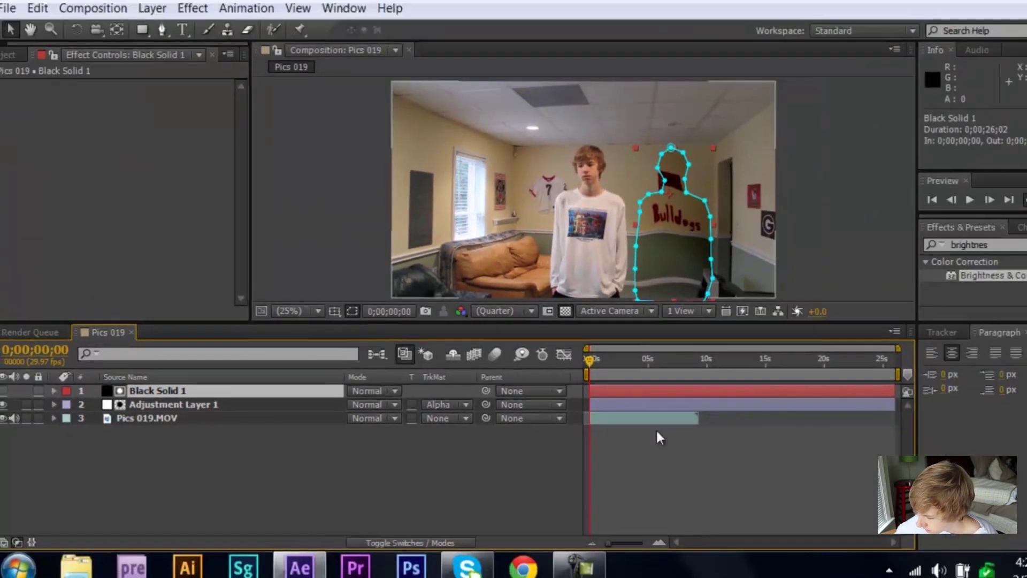
Reveal Black Solid 1's Mask 1 properties and remove an accidental Mask Feather keyframe.
click(656, 428)
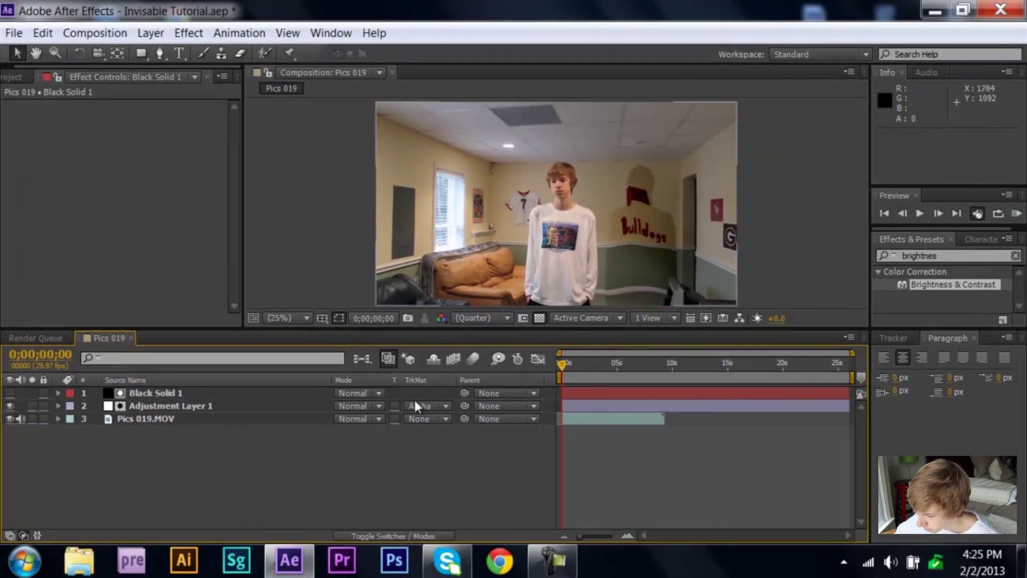
click(244, 392)
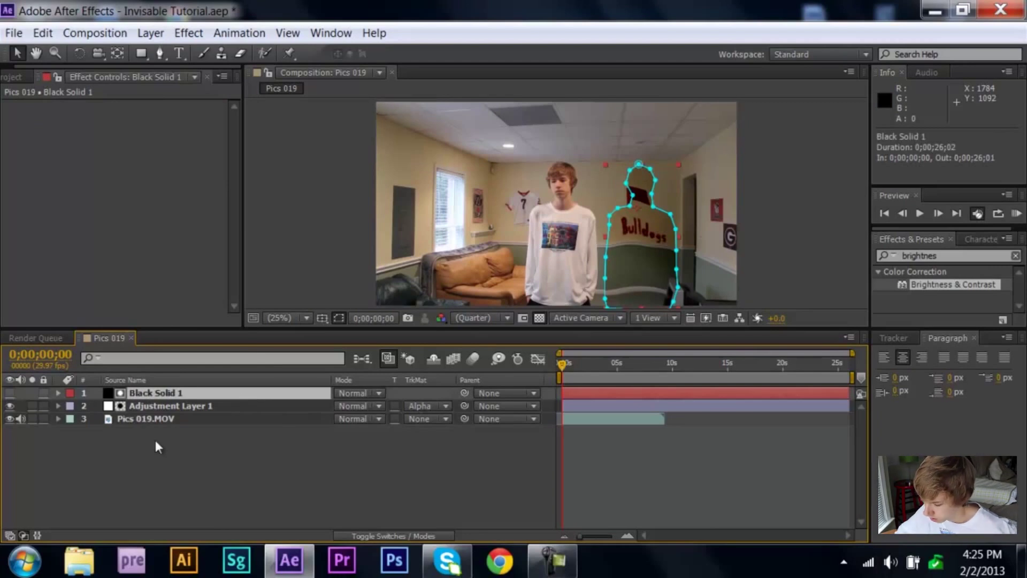
key(m)
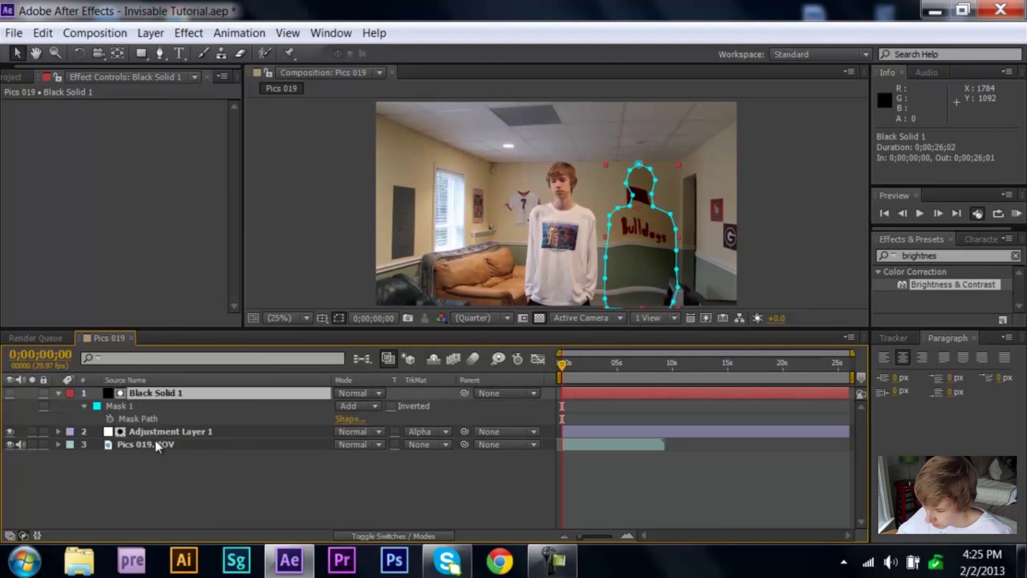
click(84, 406)
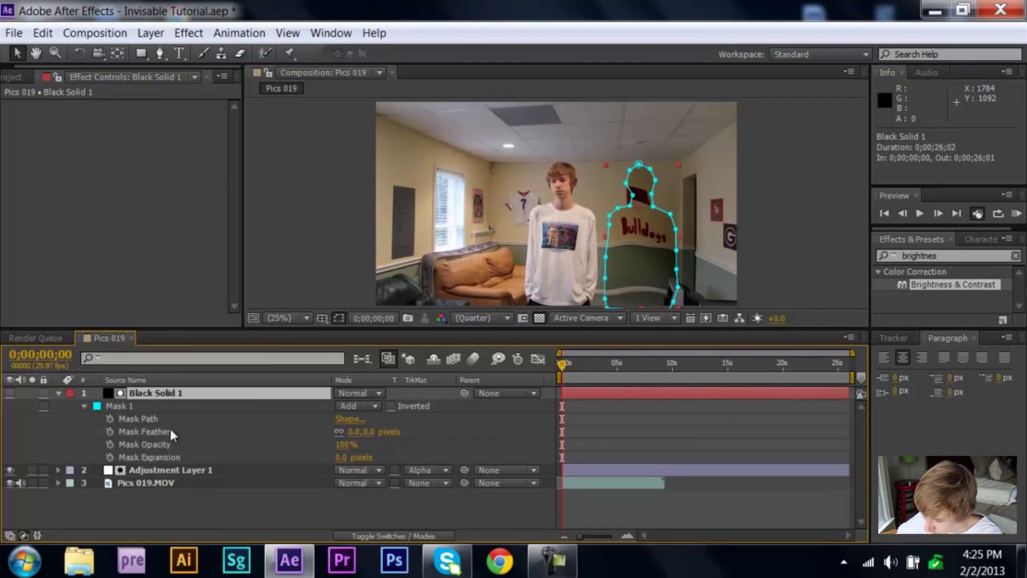
click(110, 432)
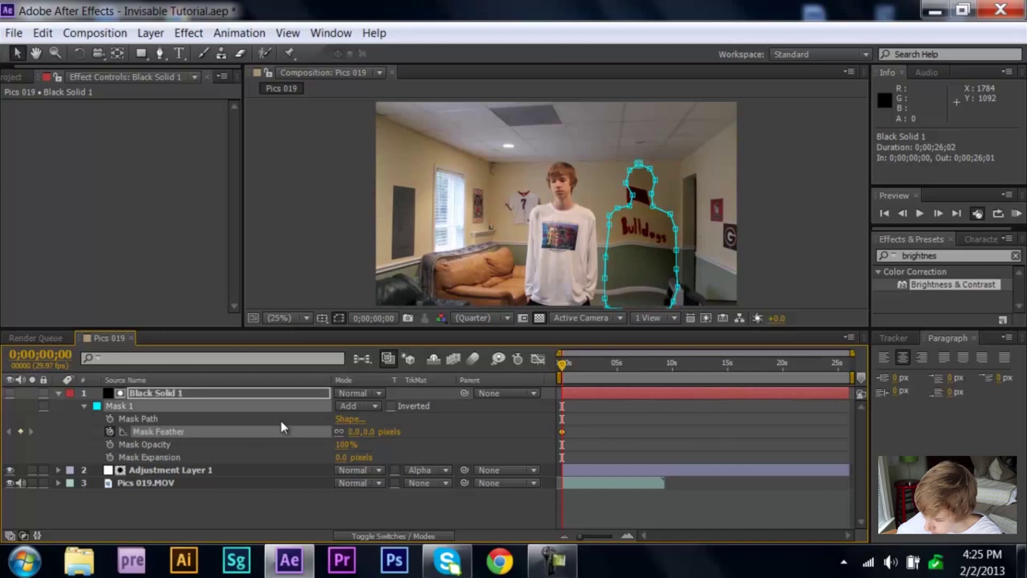
click(109, 431)
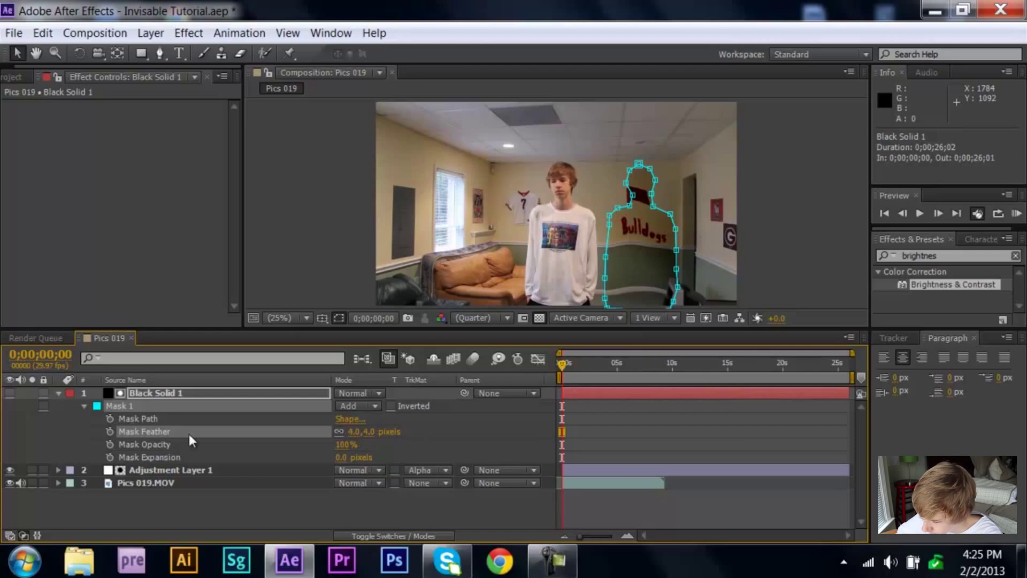
click(83, 407)
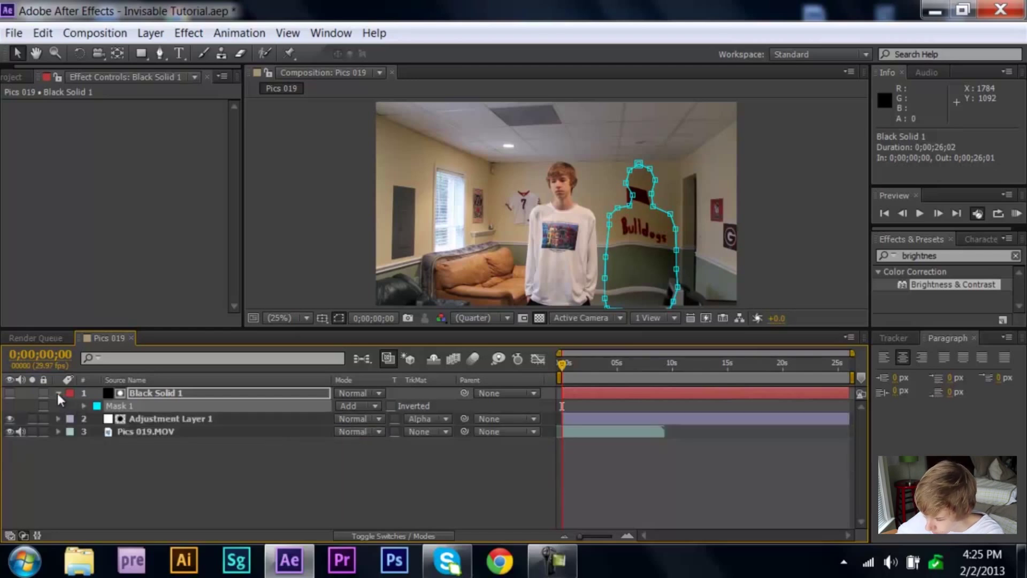
click(58, 393)
click(622, 485)
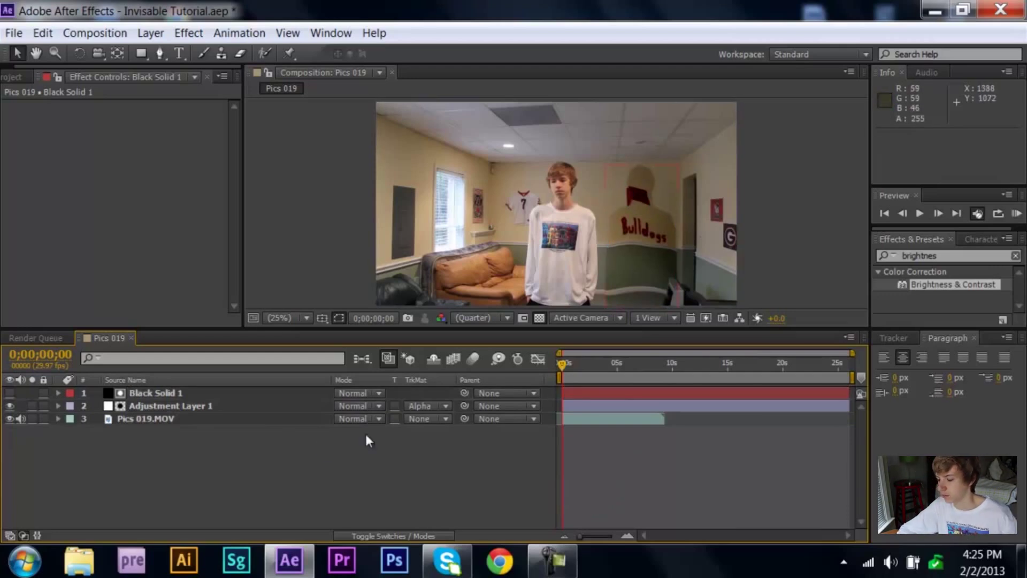
Set Mask 1's feather to 7.0 pixels to soften the wall silhouette's edges.
click(58, 392)
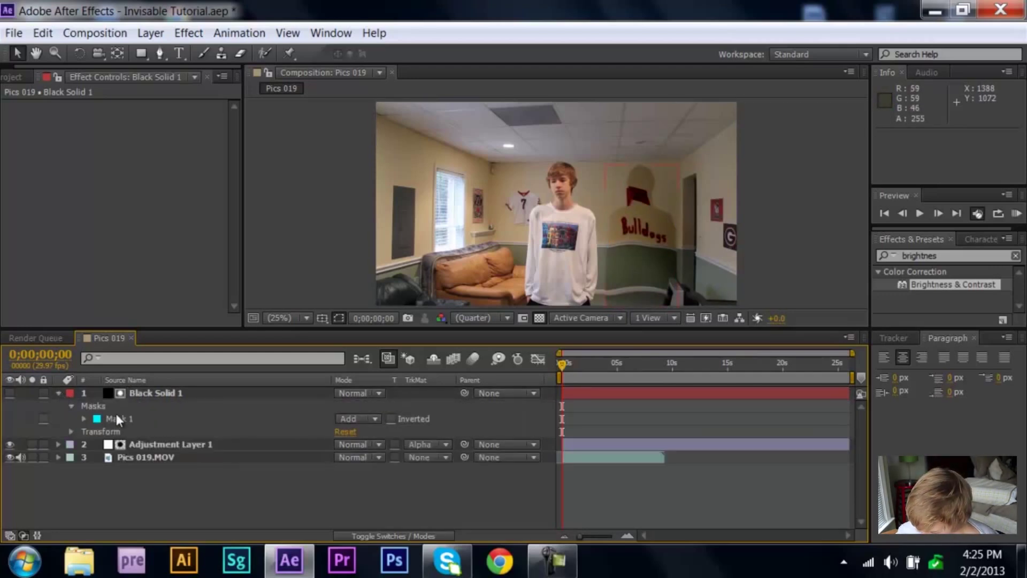
click(84, 419)
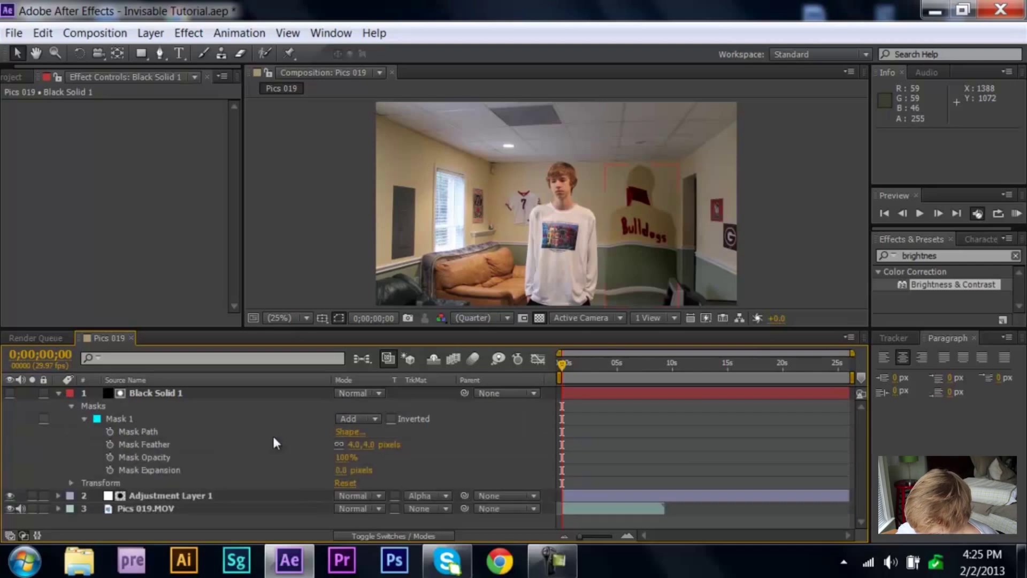
click(368, 444)
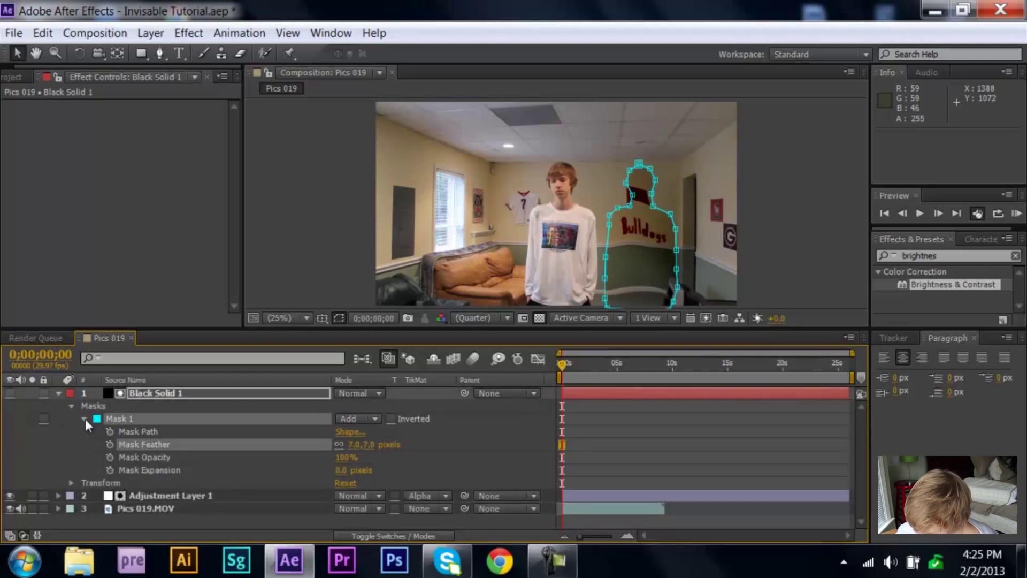
click(84, 419)
click(57, 393)
click(421, 492)
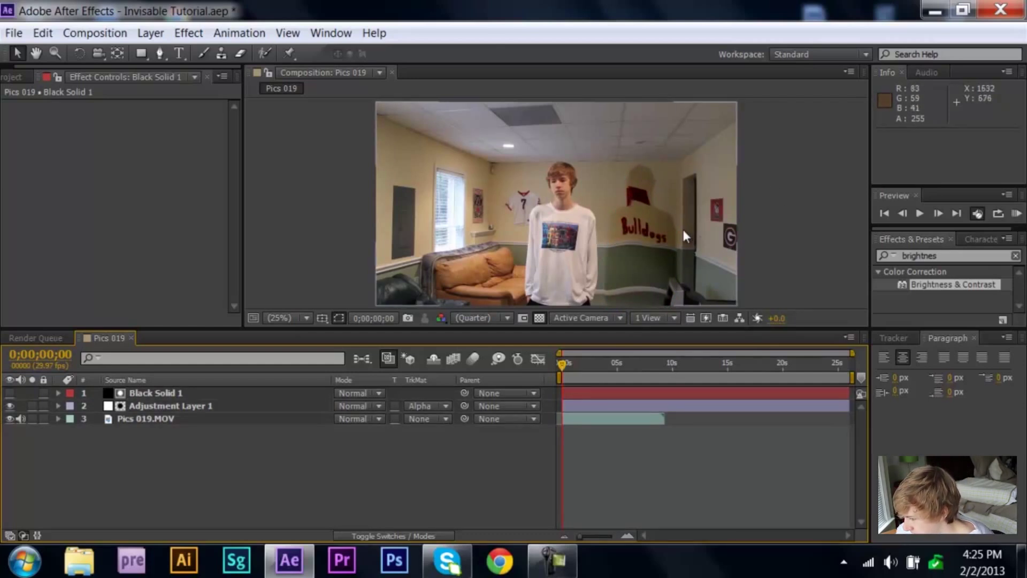
click(584, 391)
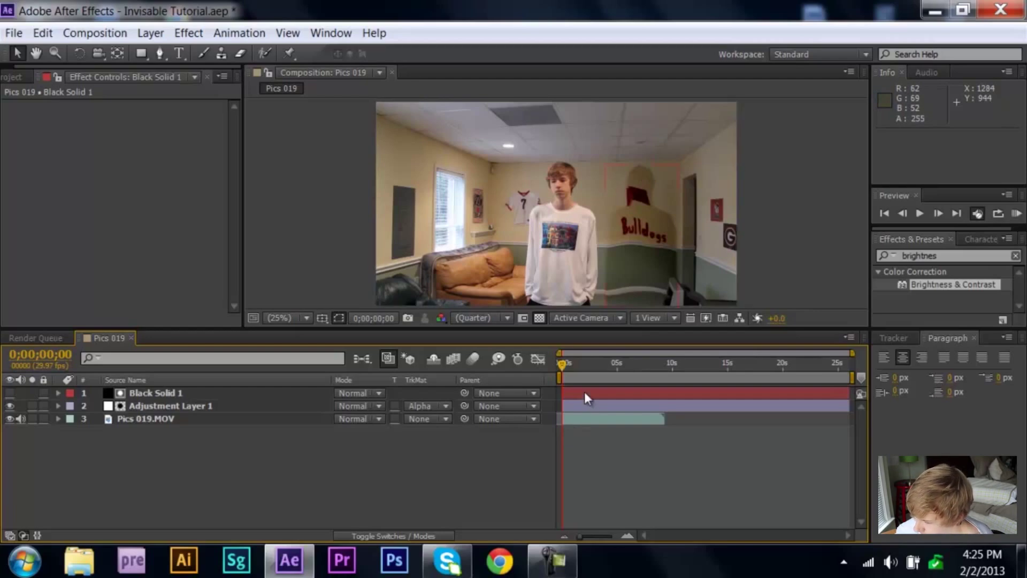
Set Turbulent Displace to Size 26, Amount 65 and Complexity 1.9.
click(576, 402)
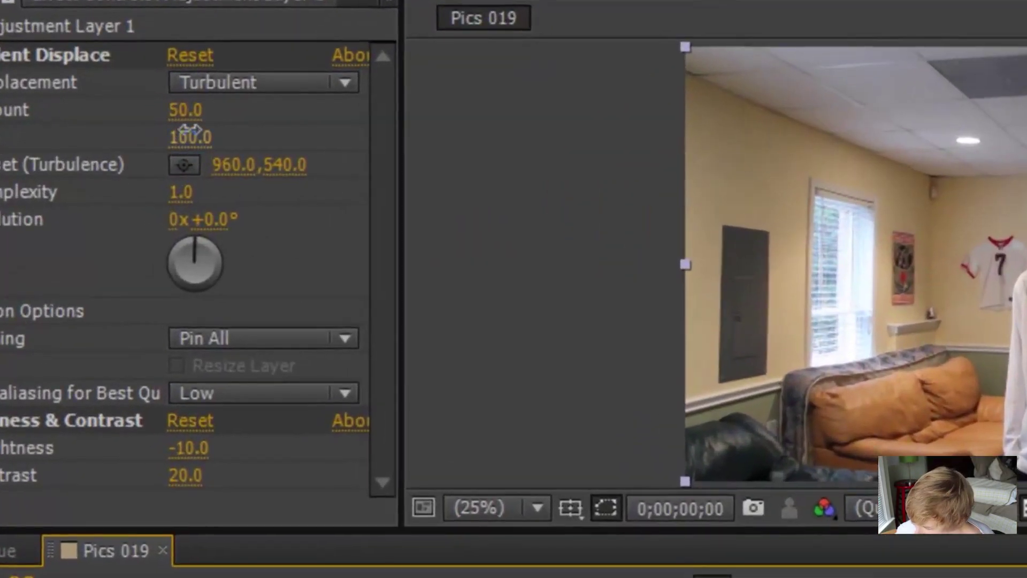
drag(190, 130, 111, 163)
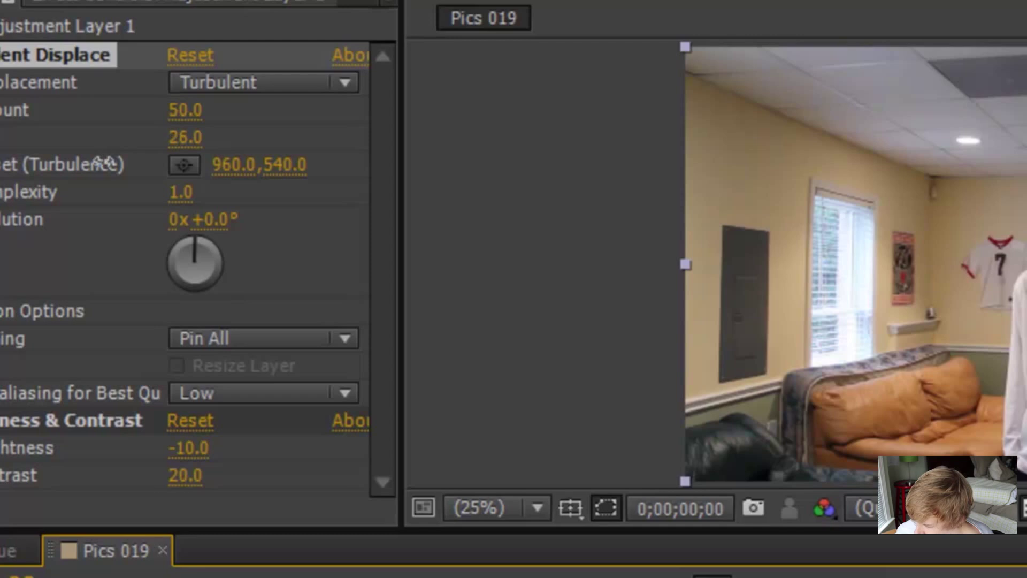
drag(172, 111, 217, 116)
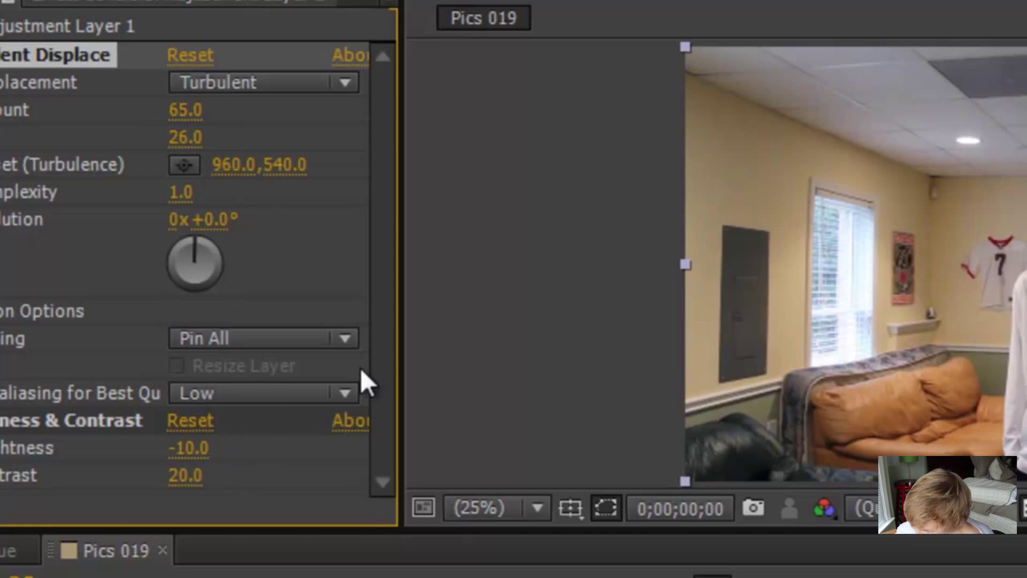
drag(180, 192, 326, 194)
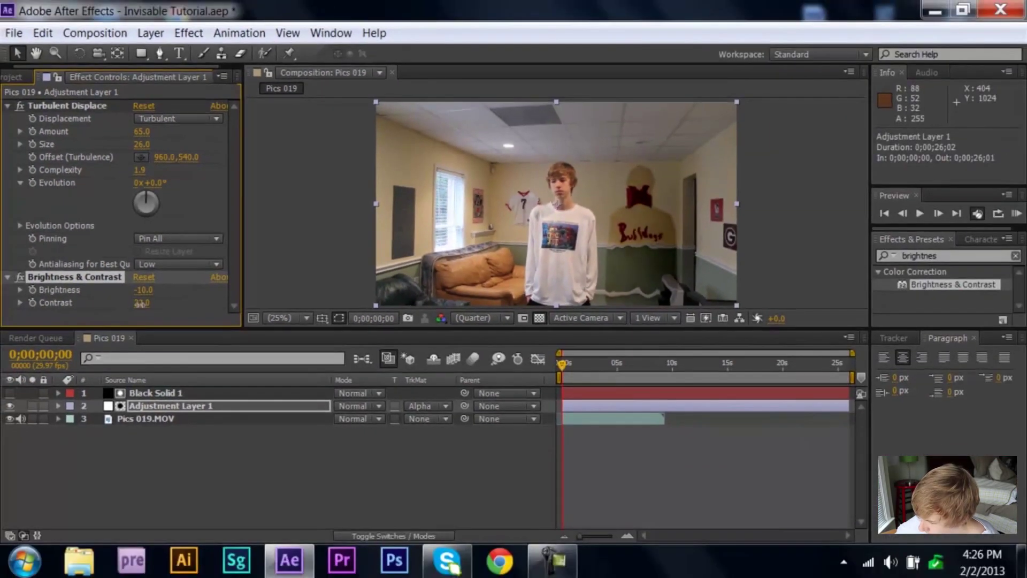
Set Brightness & Contrast to Brightness 19 and Contrast 32.
mouse_move(142, 302)
mouse_down()
mouse_move(135, 294)
mouse_move(157, 294)
mouse_up()
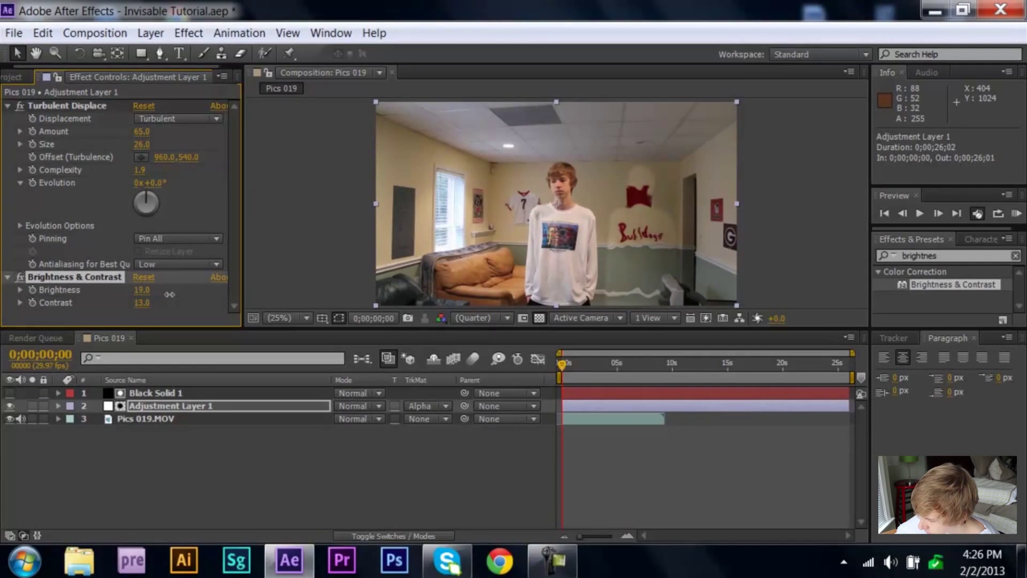
drag(143, 302, 133, 303)
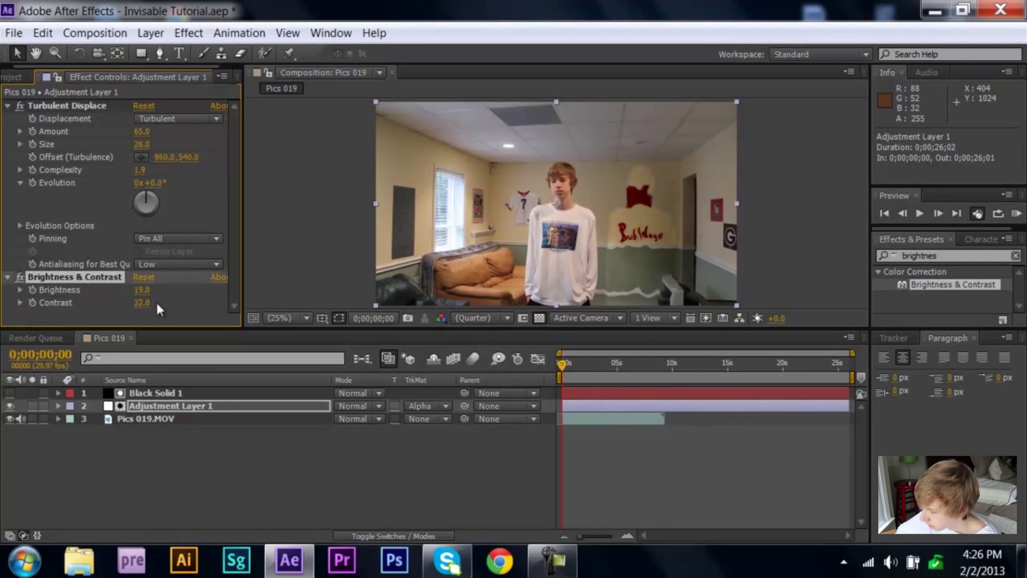
click(594, 394)
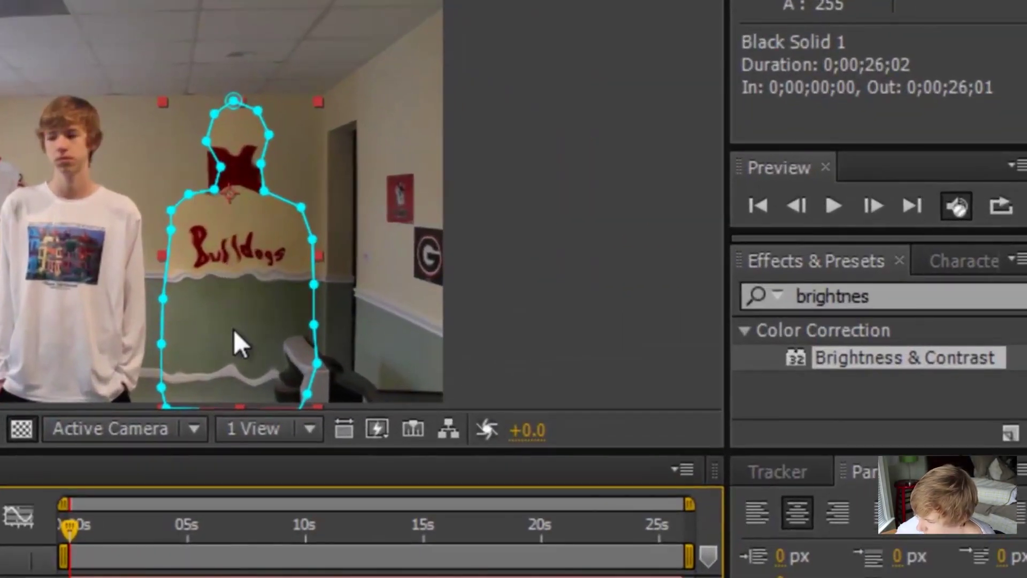
Scale Black Solid 1 to 83% and move it to position 1396, 652 against the right wall.
mouse_move(233, 330)
mouse_down()
mouse_move(214, 317)
mouse_move(225, 262)
mouse_move(134, 222)
mouse_move(0, 240)
mouse_move(67, 273)
mouse_move(81, 298)
mouse_move(57, 321)
mouse_move(0, 328)
mouse_move(0, 340)
mouse_move(0, 271)
mouse_move(0, 349)
mouse_move(245, 334)
mouse_move(275, 314)
mouse_move(246, 327)
mouse_up()
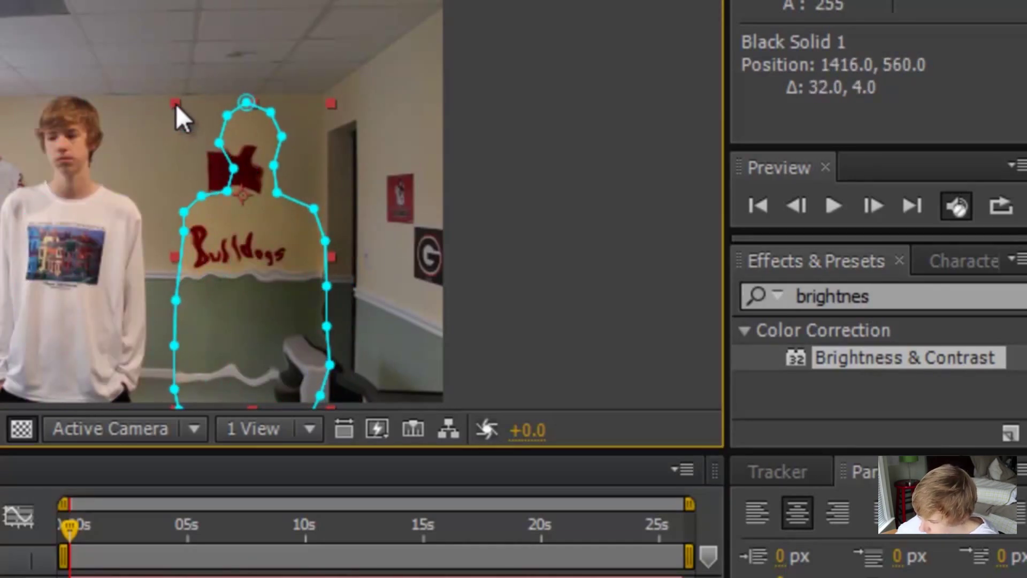
mouse_move(176, 104)
mouse_down()
mouse_move(204, 127)
mouse_move(187, 110)
mouse_up()
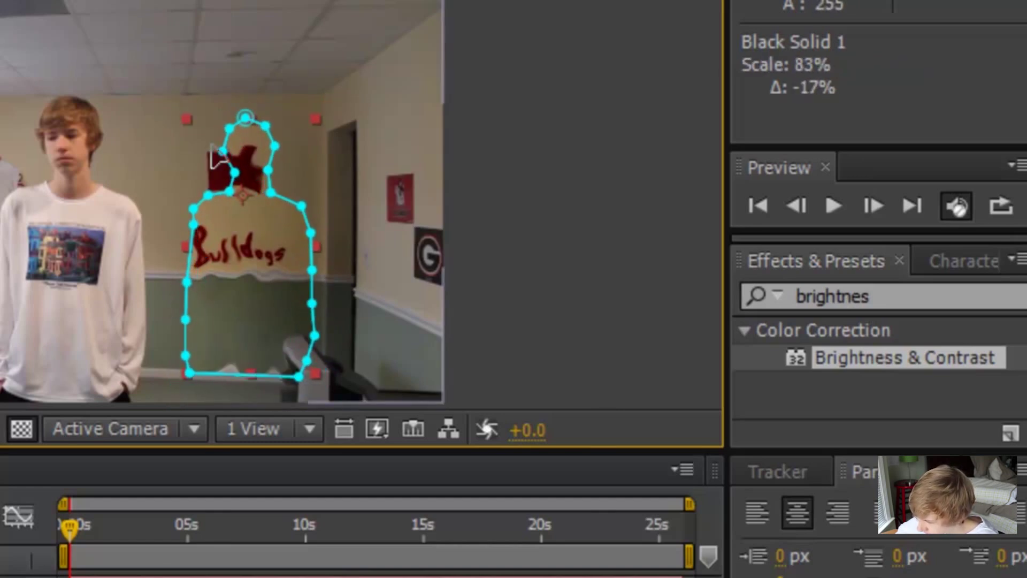
drag(251, 249, 239, 289)
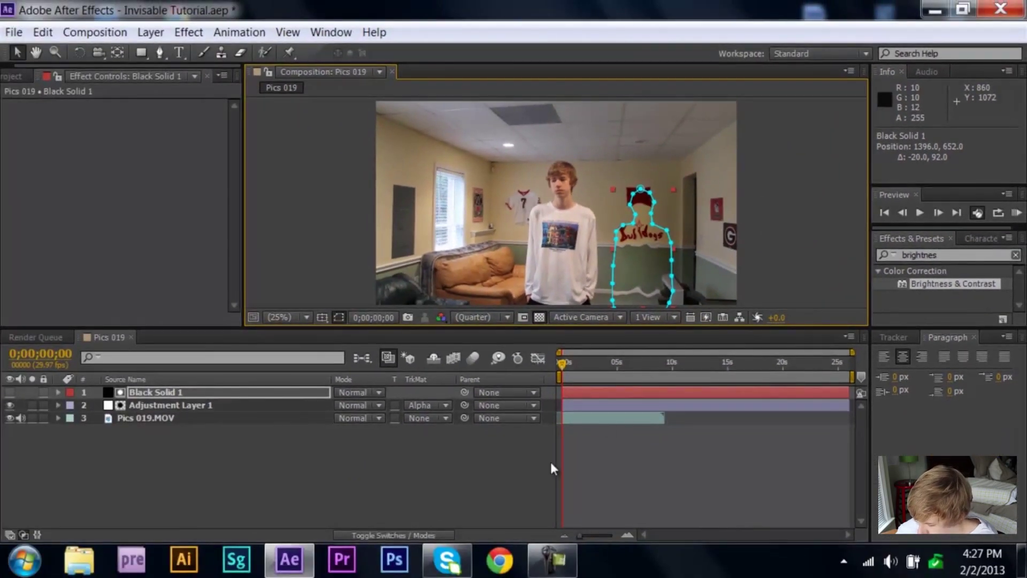
Show Black Solid 1's Position property and set a starting position keyframe at 0s.
key(p)
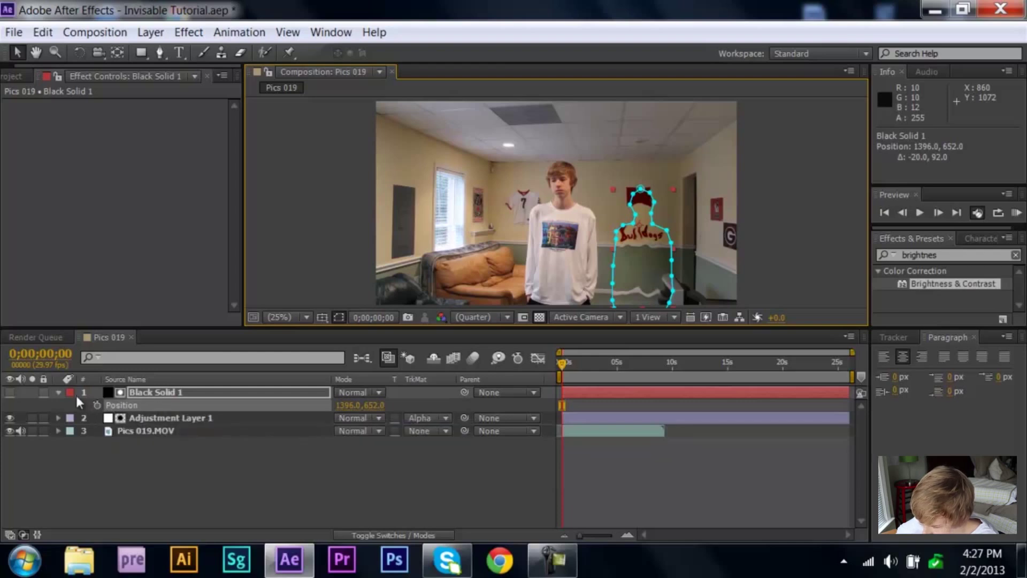
click(57, 393)
click(59, 394)
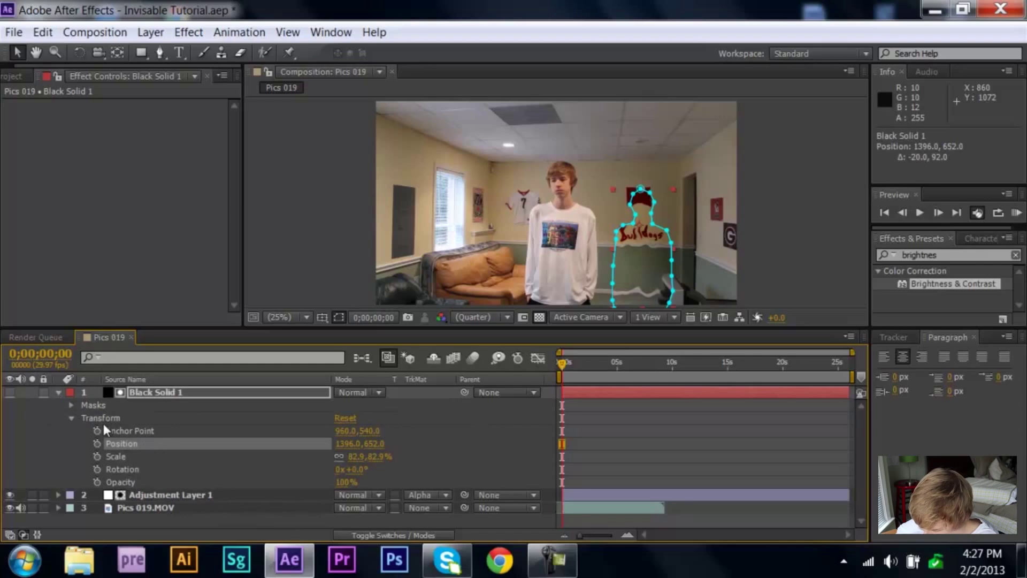
click(58, 394)
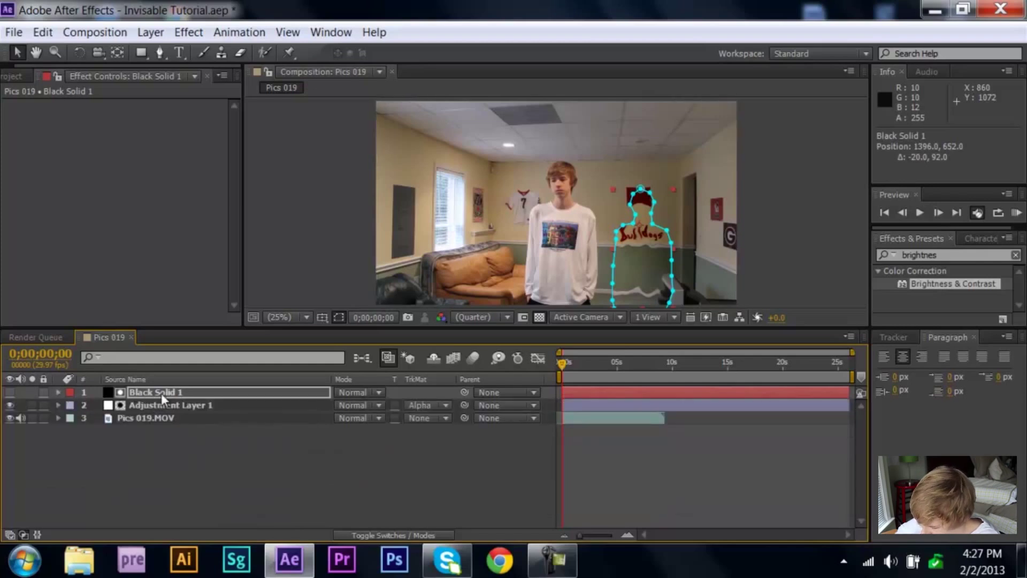
key(p)
click(97, 405)
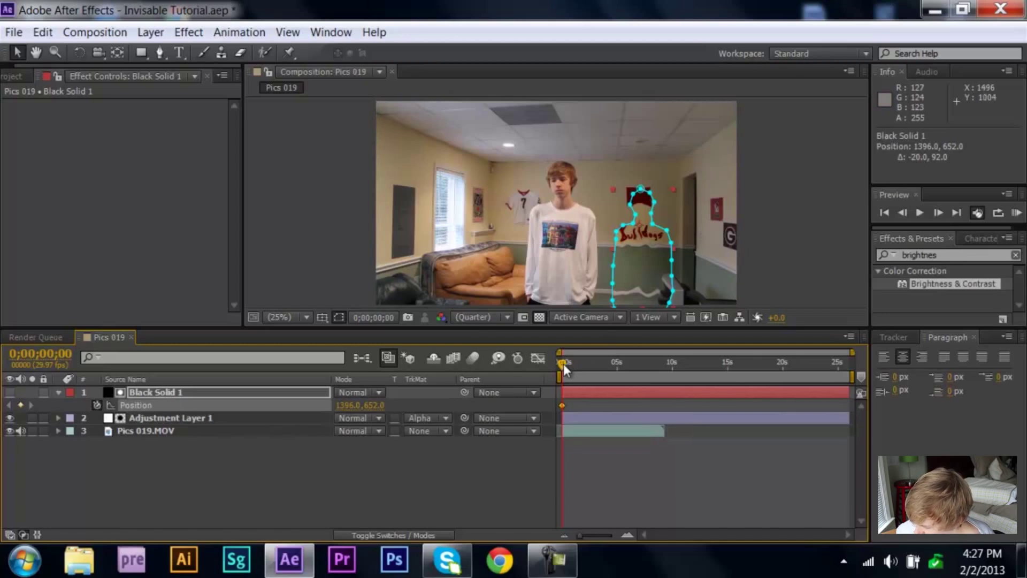
At 0;00;03;12, scale the solid to 101% and reposition it to add a second keyframe.
drag(563, 364, 599, 364)
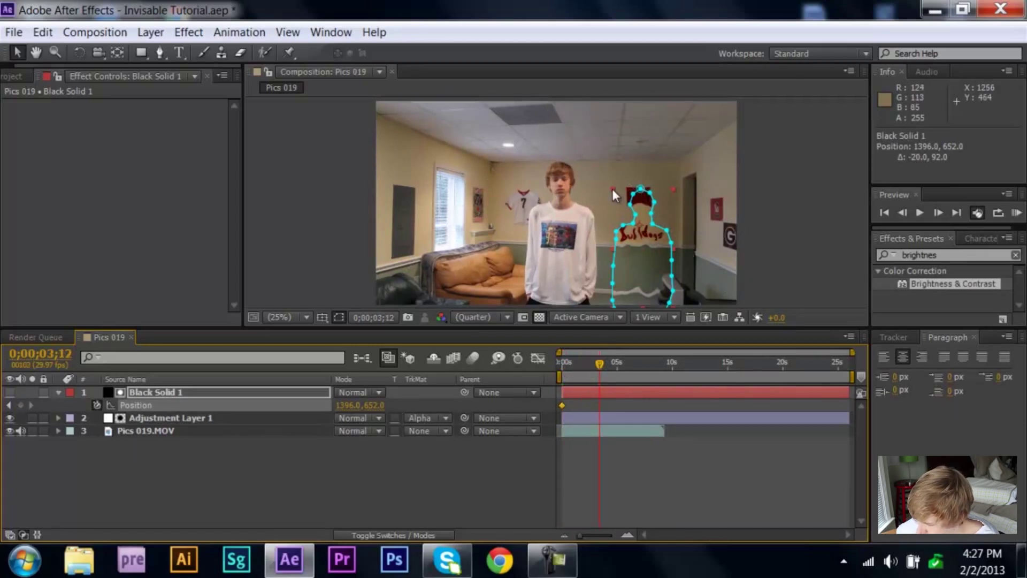
drag(612, 188, 605, 181)
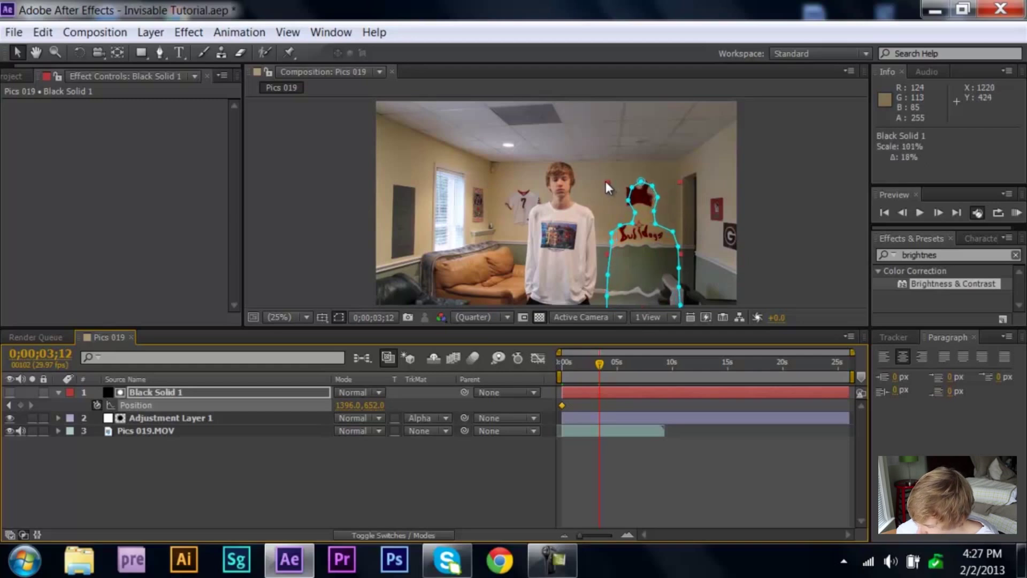
drag(641, 277, 609, 266)
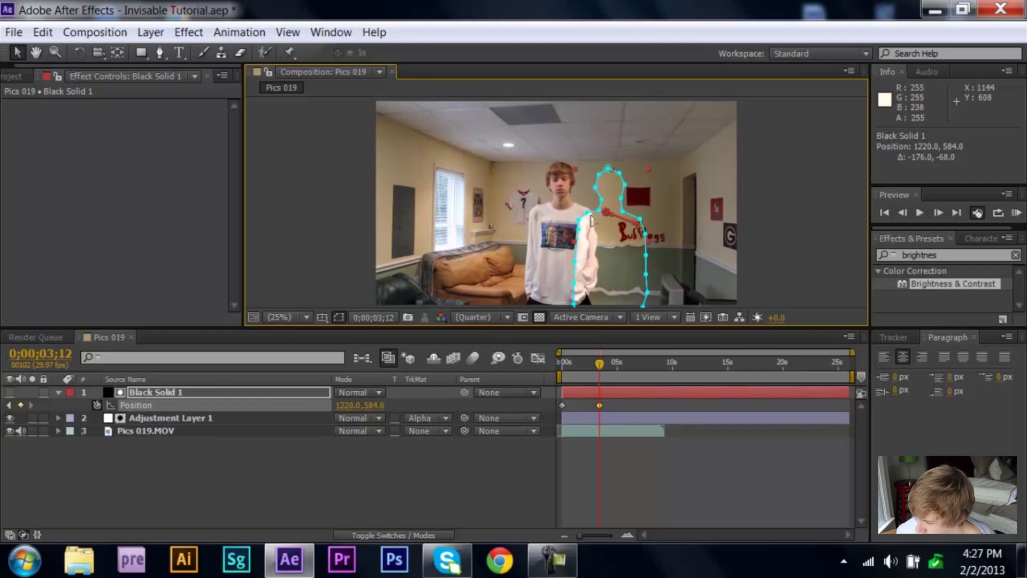
drag(608, 258, 634, 257)
click(636, 491)
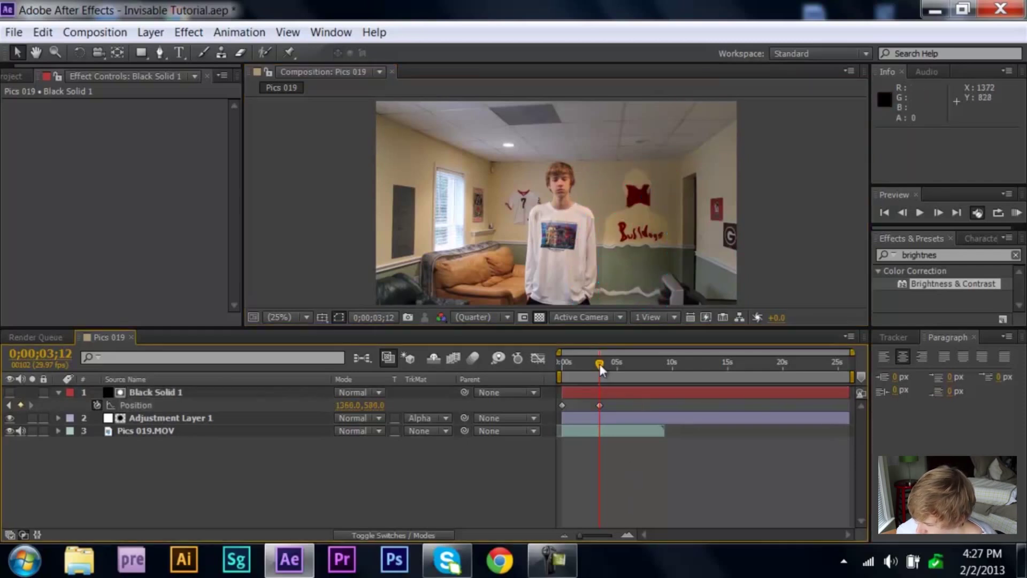
drag(599, 364, 542, 361)
key(KP_0)
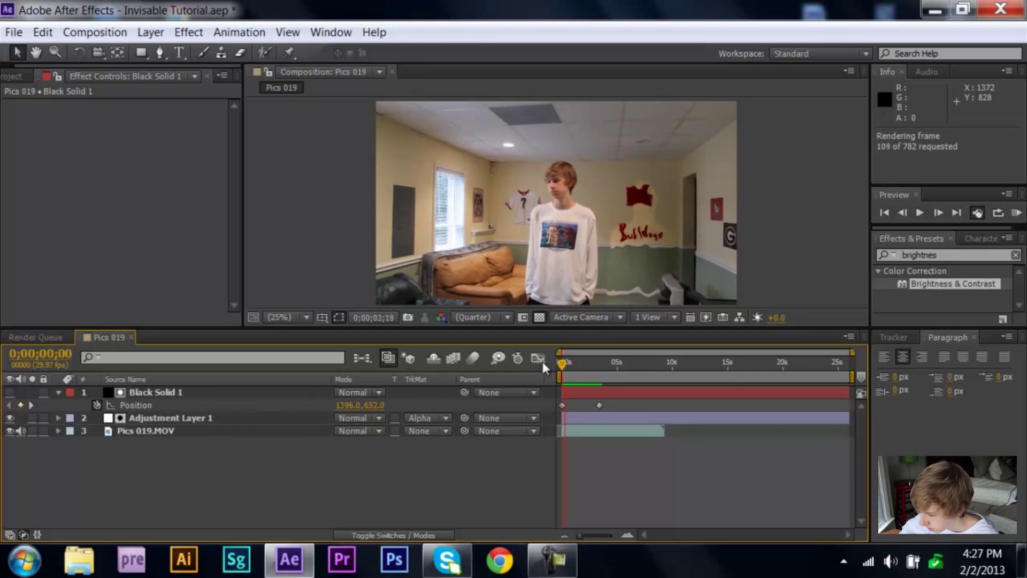
key(space)
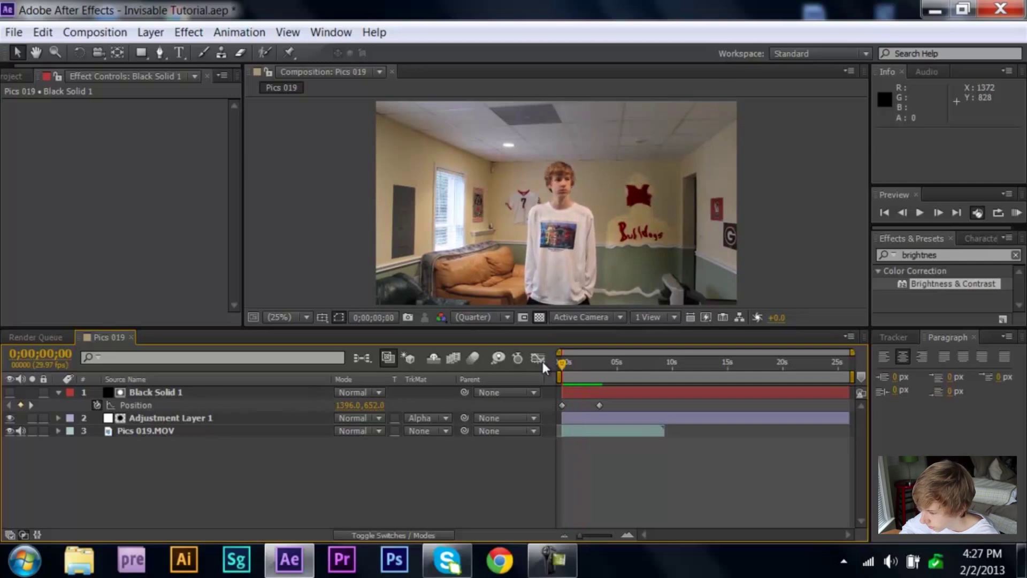
click(566, 363)
mouse_move(573, 364)
mouse_down()
mouse_move(591, 364)
mouse_move(554, 364)
mouse_move(599, 374)
mouse_move(565, 374)
mouse_up()
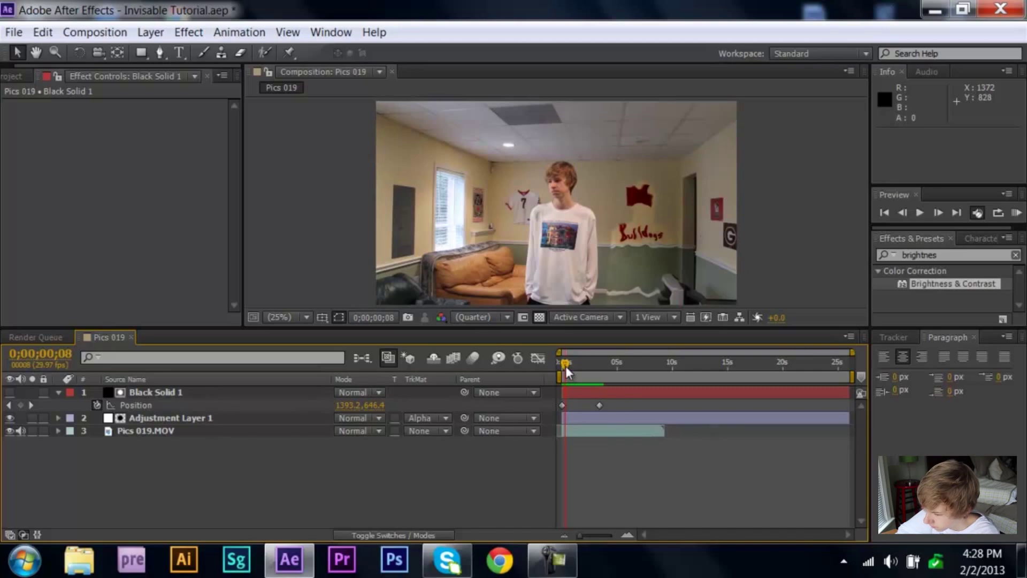
mouse_move(566, 366)
mouse_down()
mouse_move(600, 368)
mouse_move(561, 372)
mouse_up()
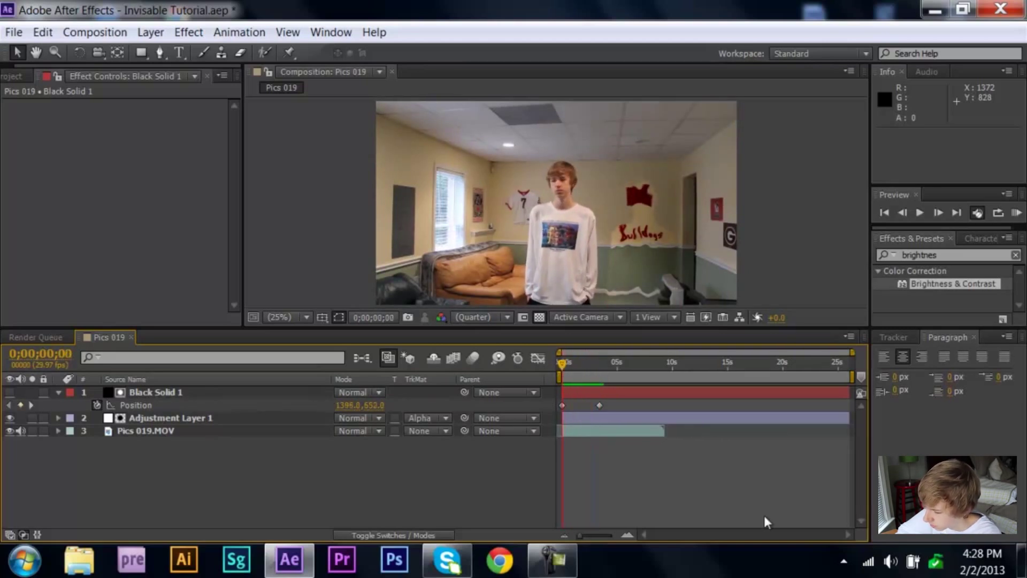